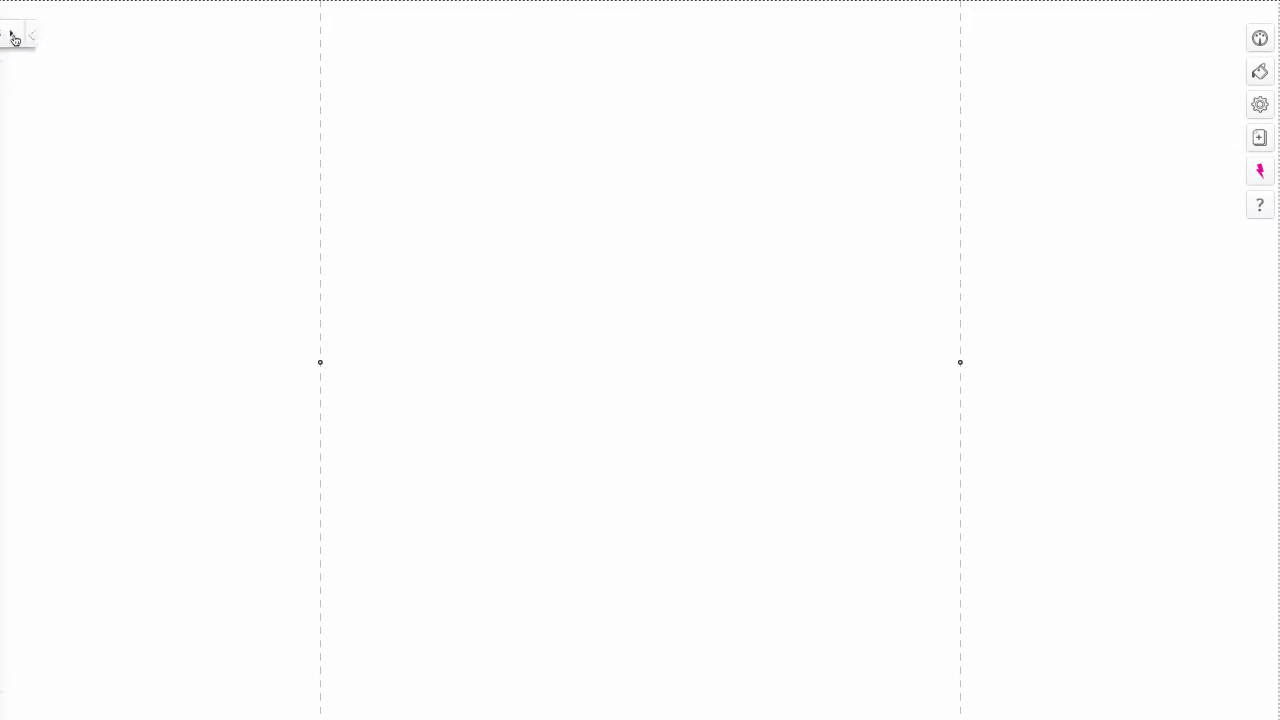
Filter the widget library to the E-Commerce category.
{"action": "left_click", "coordinate": [14, 36]}
{"action": "left_click", "coordinate": [43, 34]}
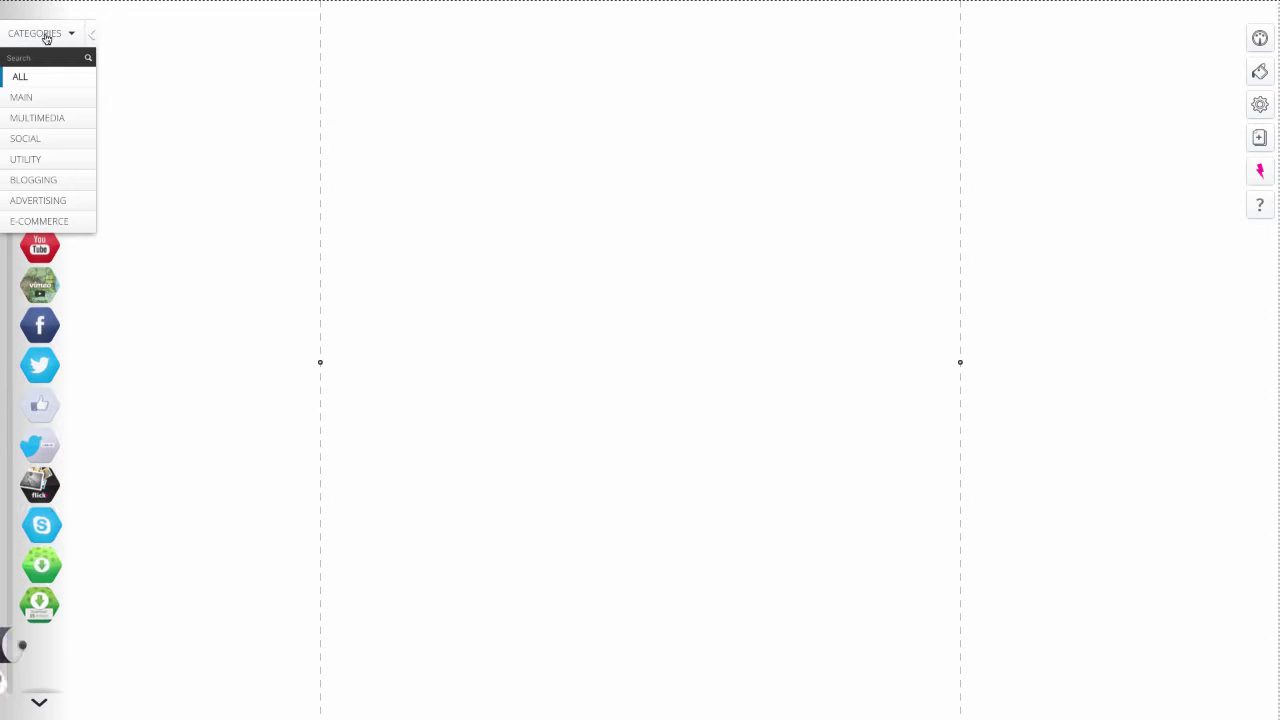
{"action": "left_click", "coordinate": [45, 222]}
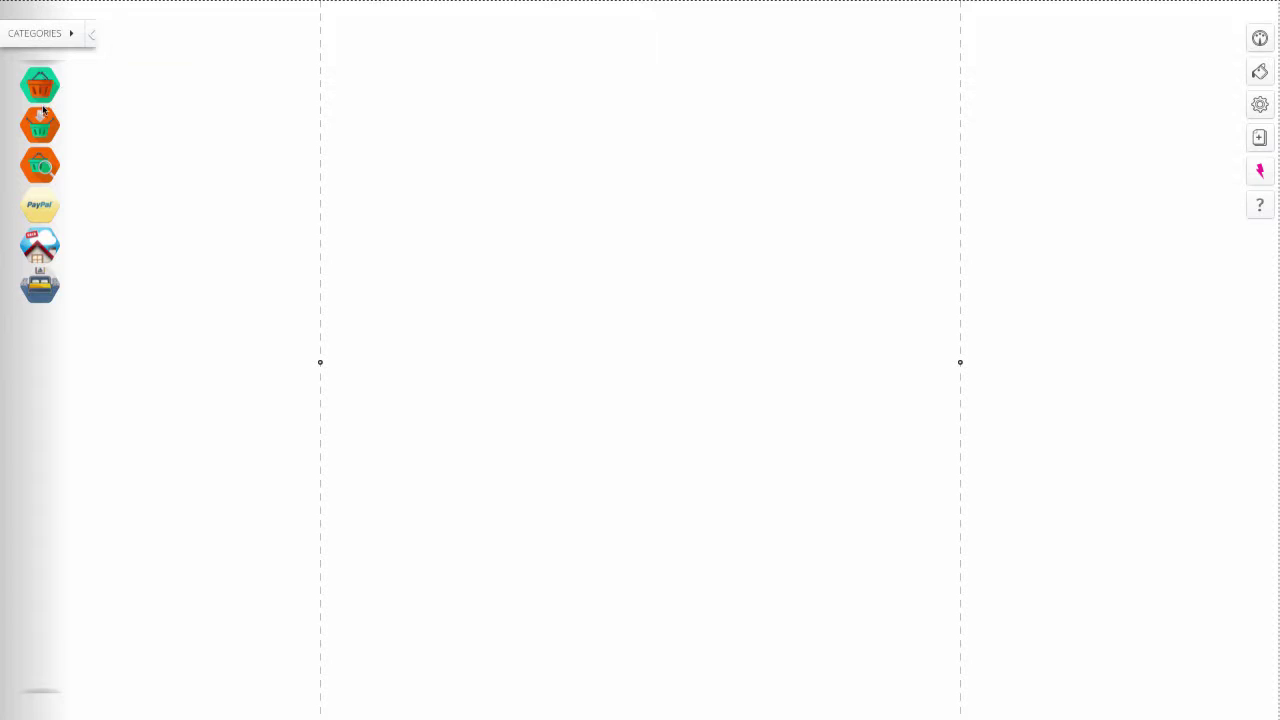
Add a Products Page grid widened to four shoes, with a Cart button above its right end.
{"action": "left_click_drag", "start_coordinate": [45, 90], "coordinate": [336, 92]}
{"action": "left_click_drag", "start_coordinate": [400, 197], "coordinate": [397, 322]}
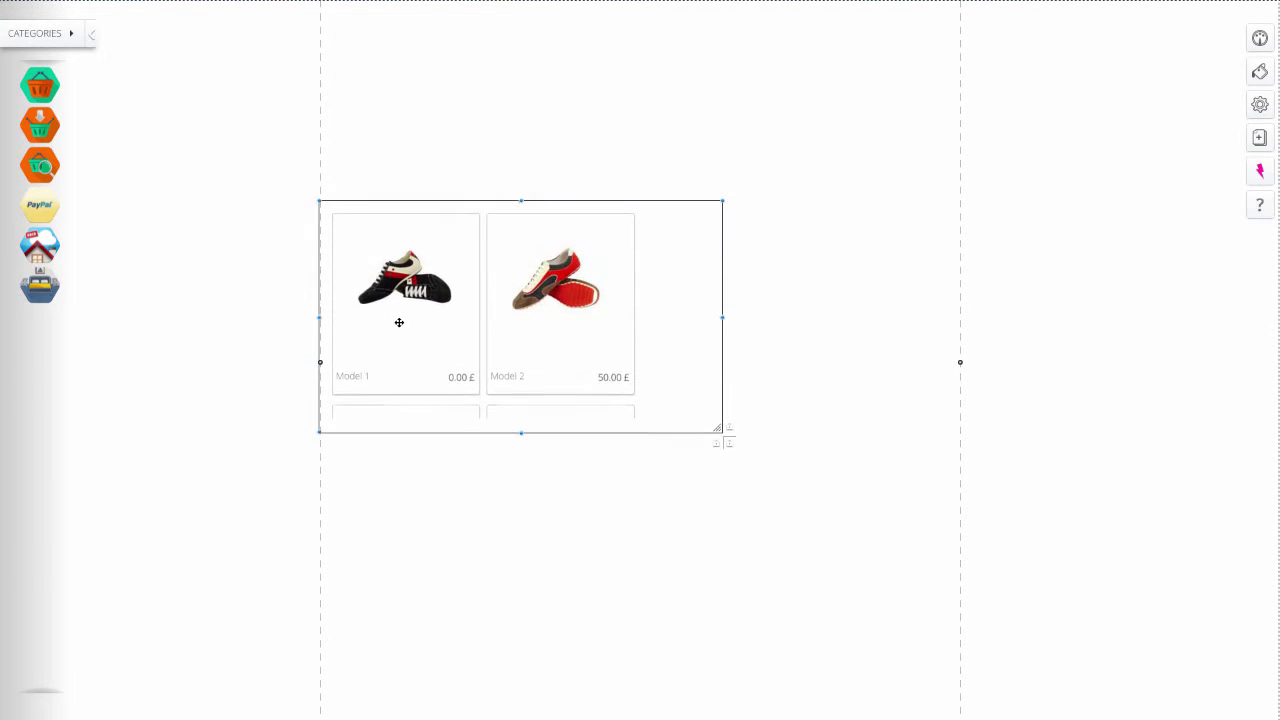
{"action": "left_click_drag", "start_coordinate": [722, 317], "coordinate": [968, 316]}
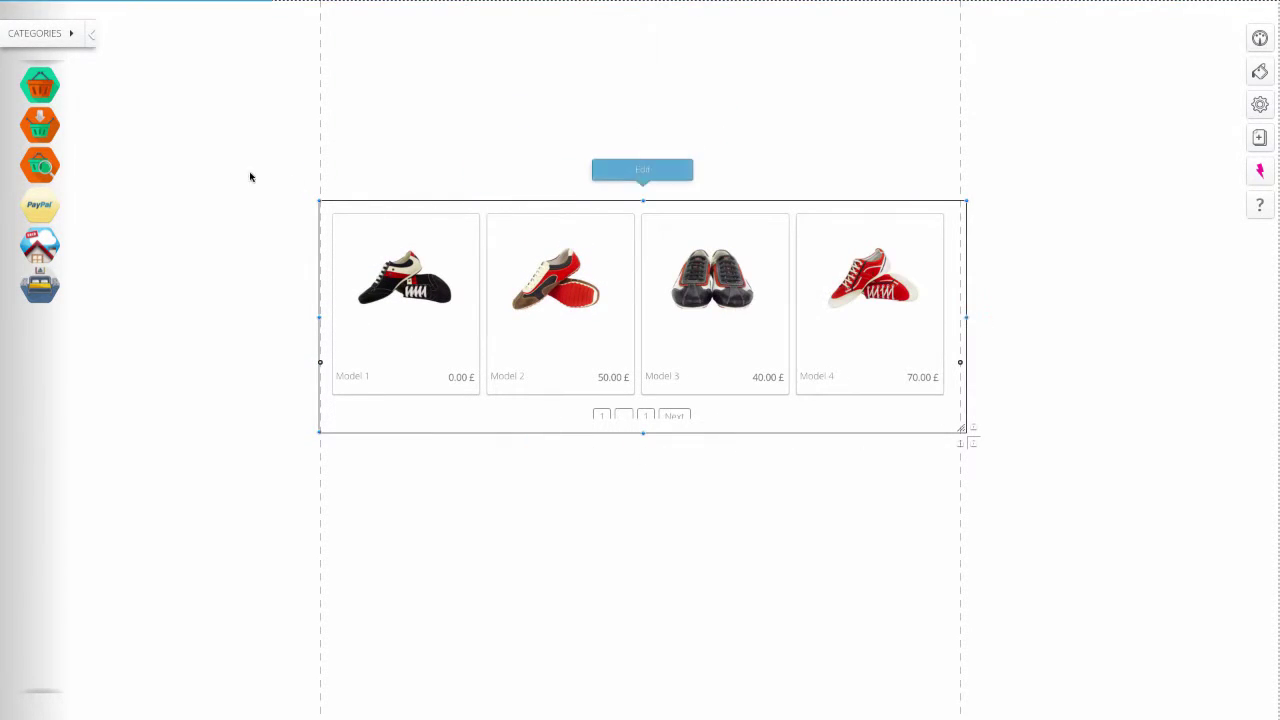
{"action": "left_click_drag", "start_coordinate": [70, 124], "coordinate": [909, 111]}
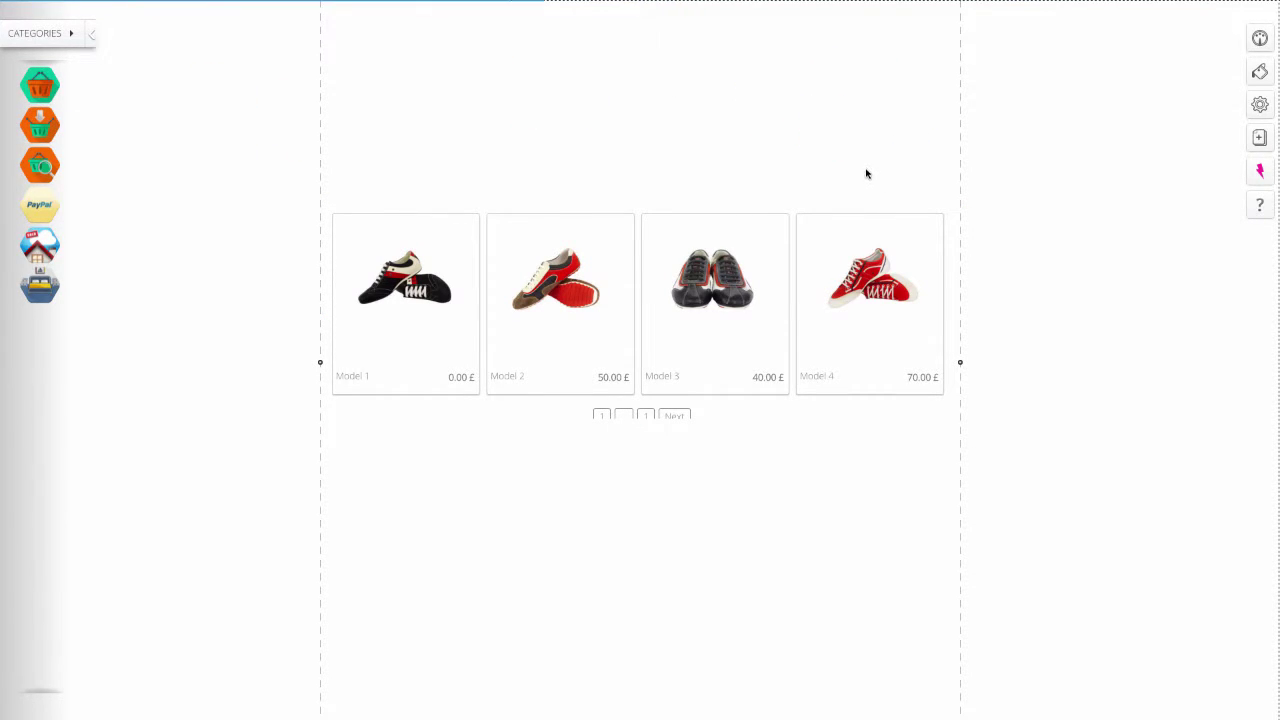
{"action": "left_click_drag", "start_coordinate": [851, 146], "coordinate": [878, 181]}
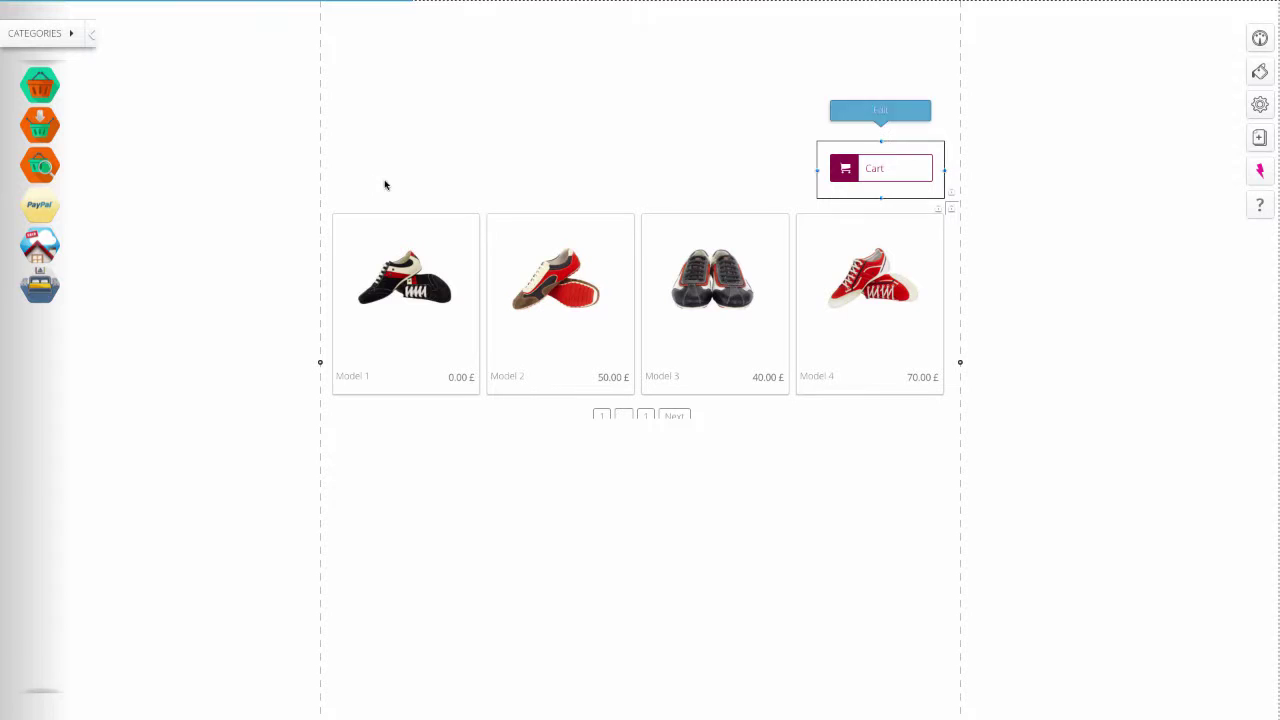
Place a Products Search box near the page top and a PayPal widget below the grid.
{"action": "left_click_drag", "start_coordinate": [52, 162], "coordinate": [393, 126]}
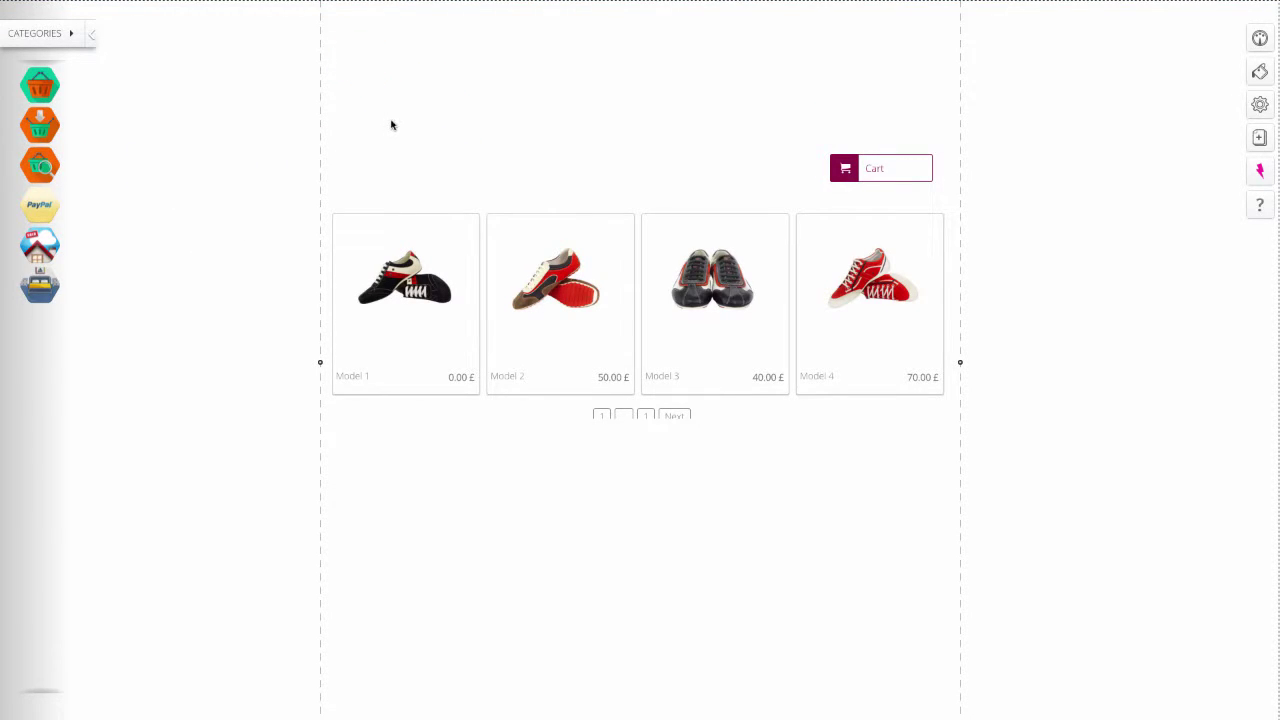
{"action": "left_click", "coordinate": [451, 112]}
{"action": "left_click_drag", "start_coordinate": [451, 112], "coordinate": [451, 105]}
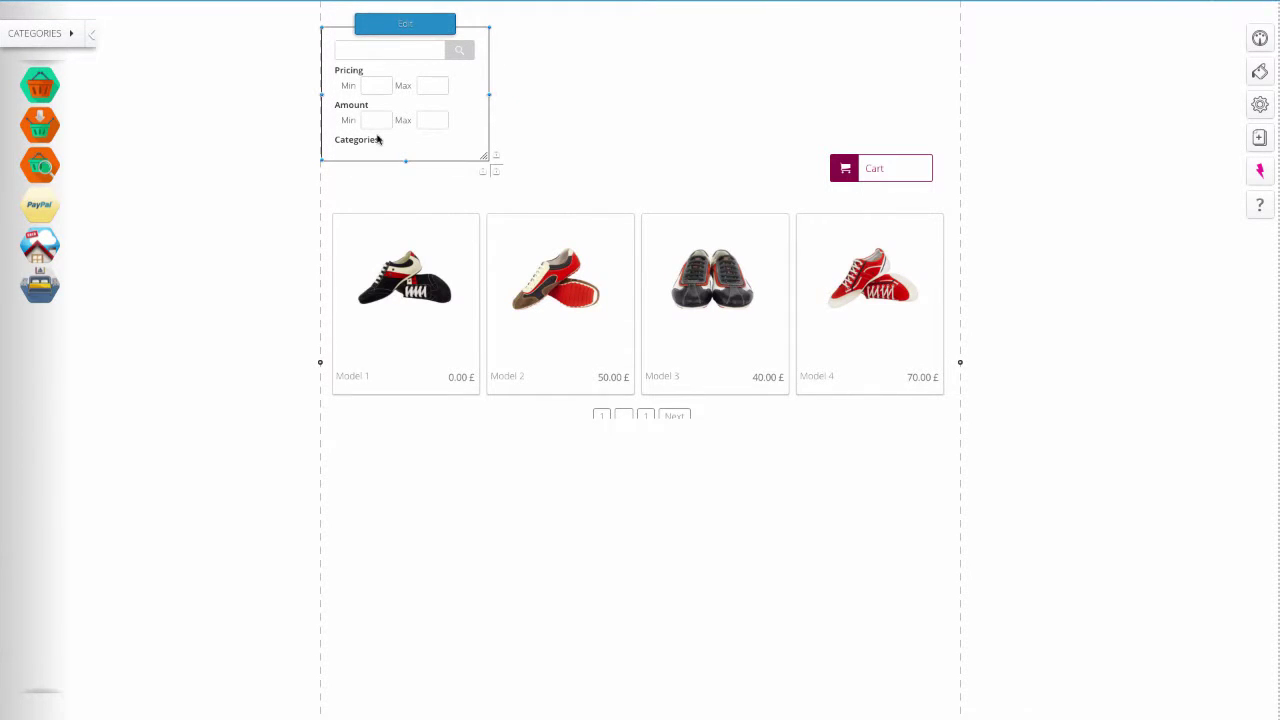
{"action": "left_click", "coordinate": [262, 337]}
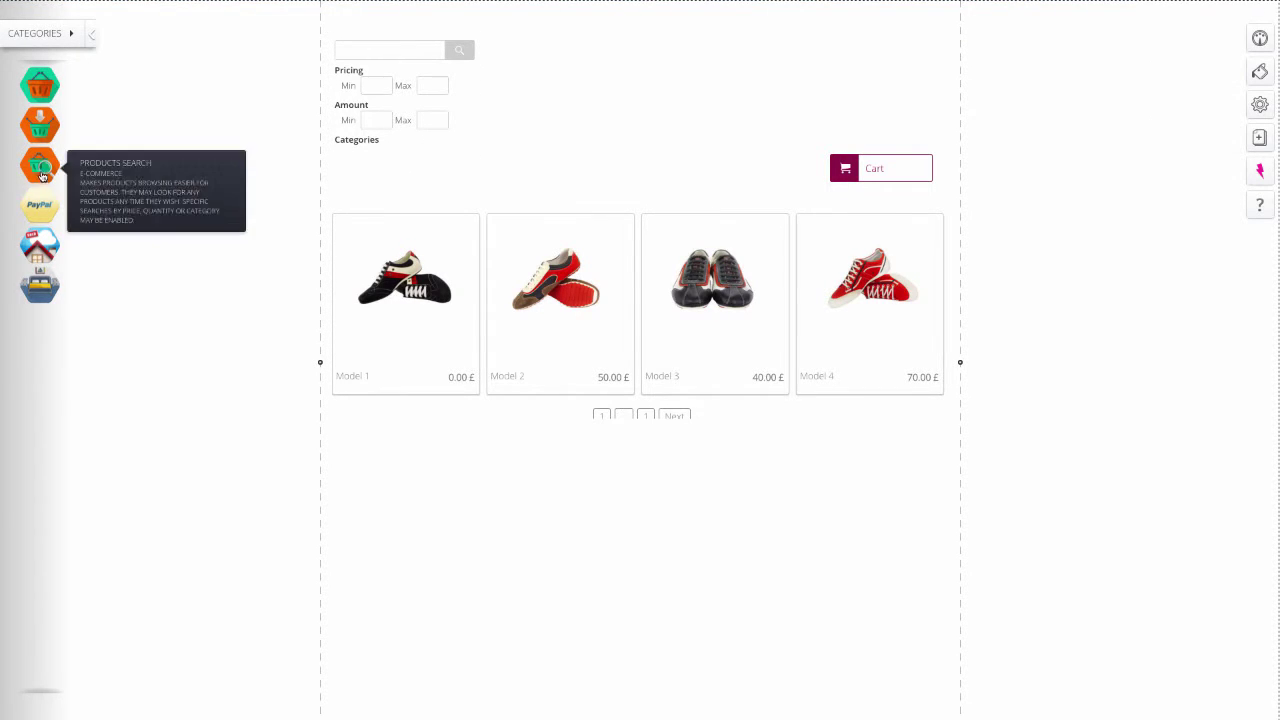
{"action": "left_click_drag", "start_coordinate": [41, 209], "coordinate": [608, 569]}
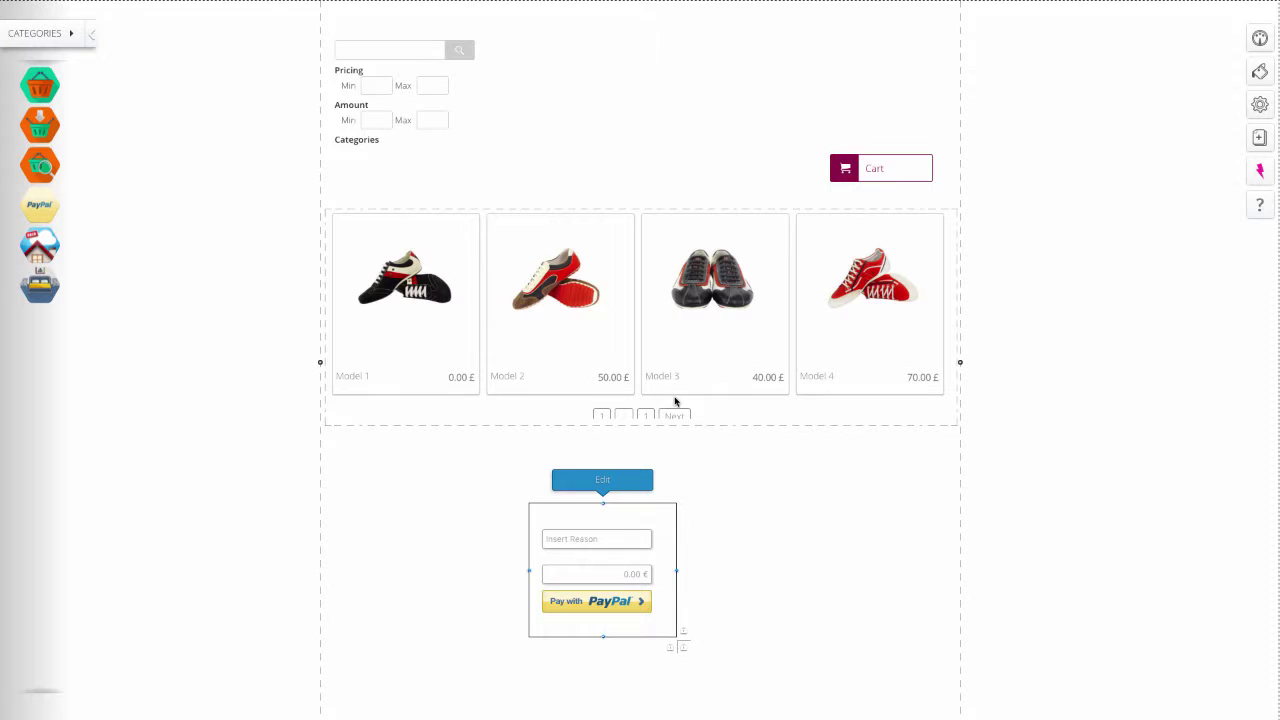
Open the Shop Manager from the product grid's settings.
{"action": "left_click", "coordinate": [675, 401]}
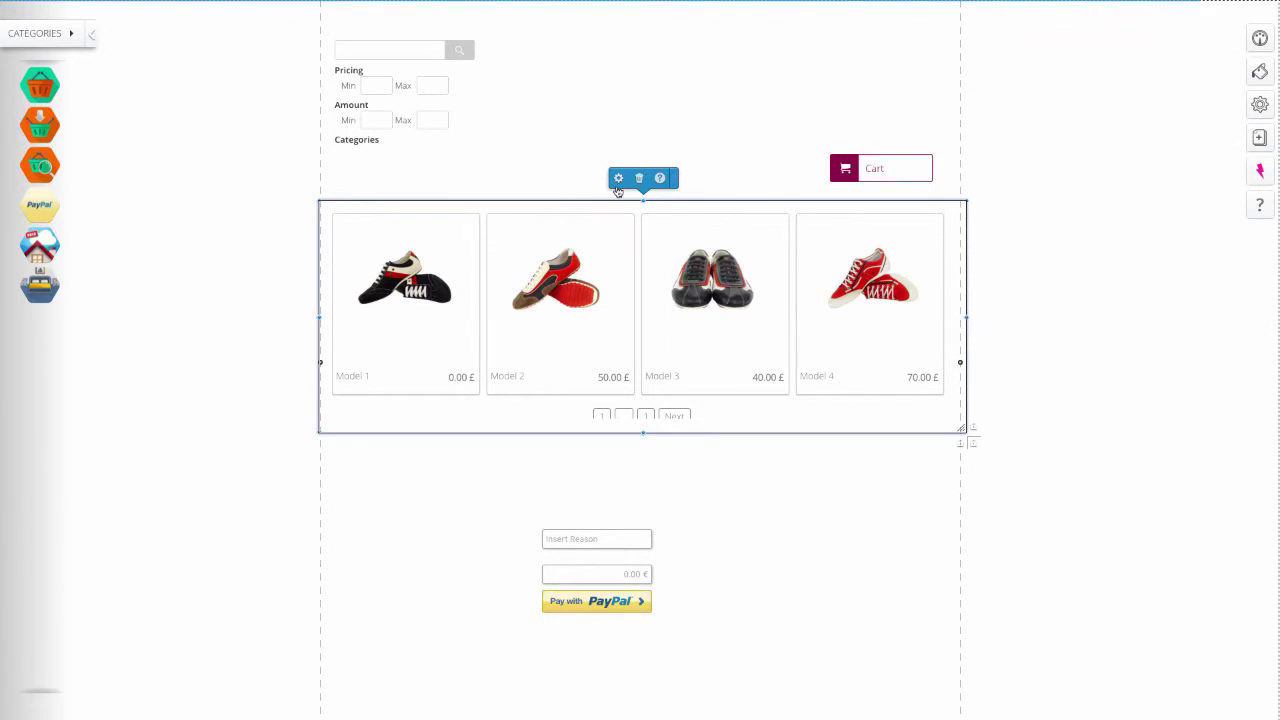
{"action": "left_click", "coordinate": [618, 180]}
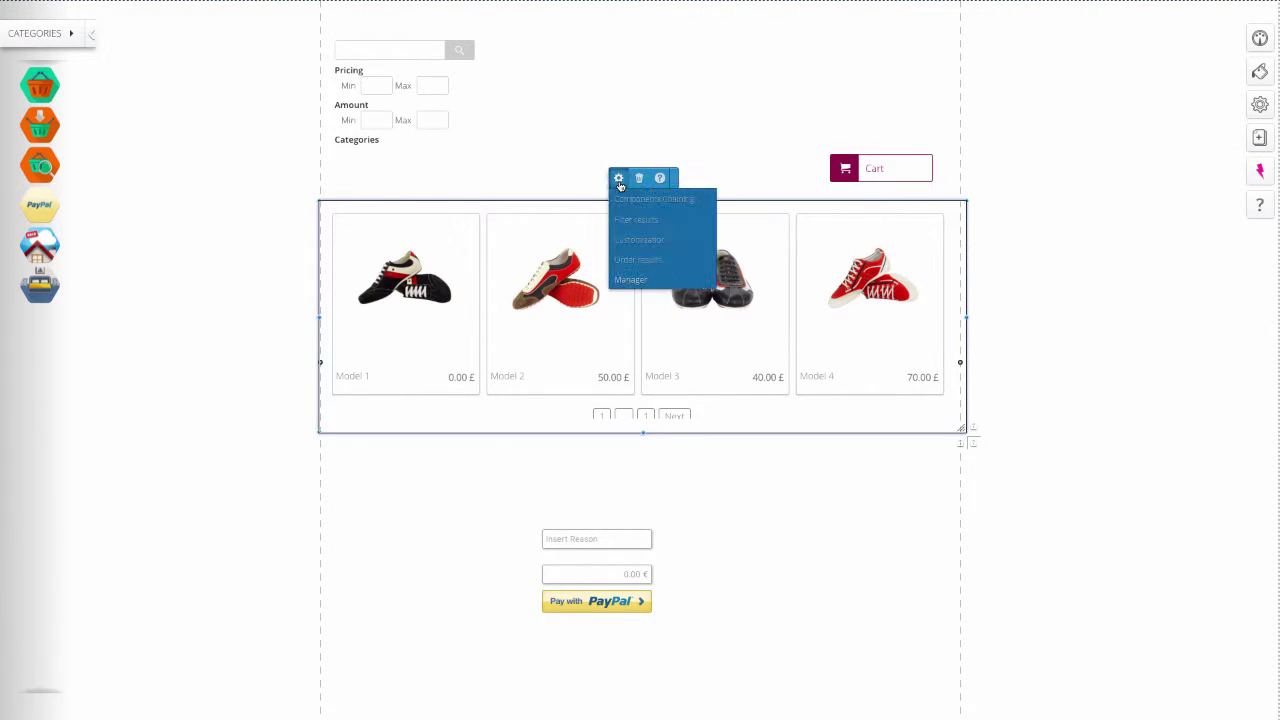
{"action": "left_click", "coordinate": [620, 282]}
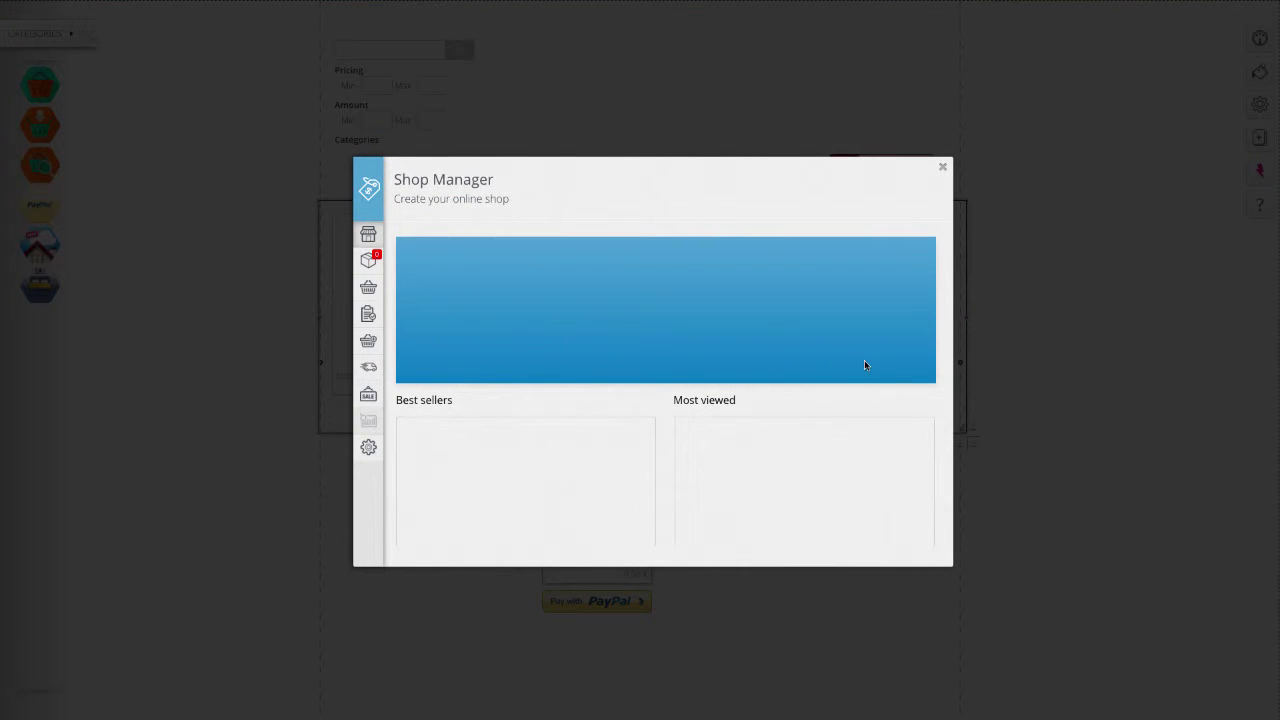
Browse Orders and Products, ending on the Categories list with Gadget and Sport.
{"action": "left_click", "coordinate": [362, 266]}
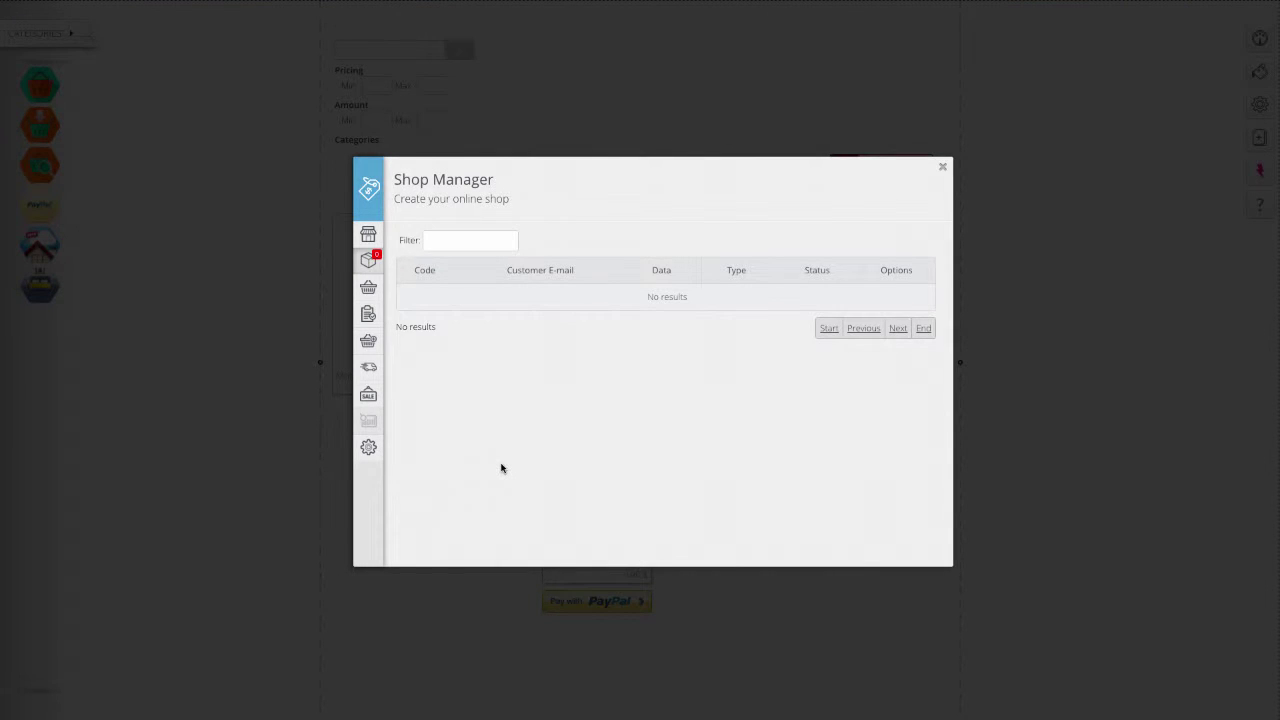
{"action": "mouse_move", "coordinate": [367, 298]}
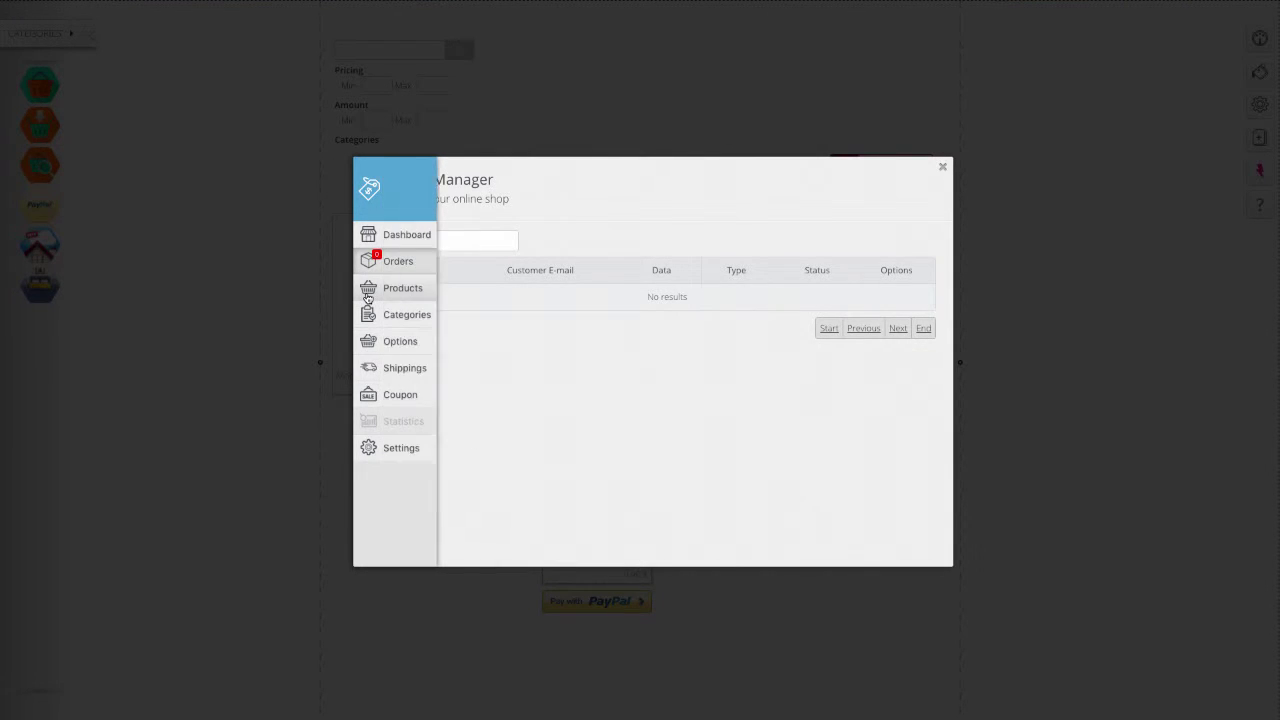
{"action": "left_click", "coordinate": [367, 298]}
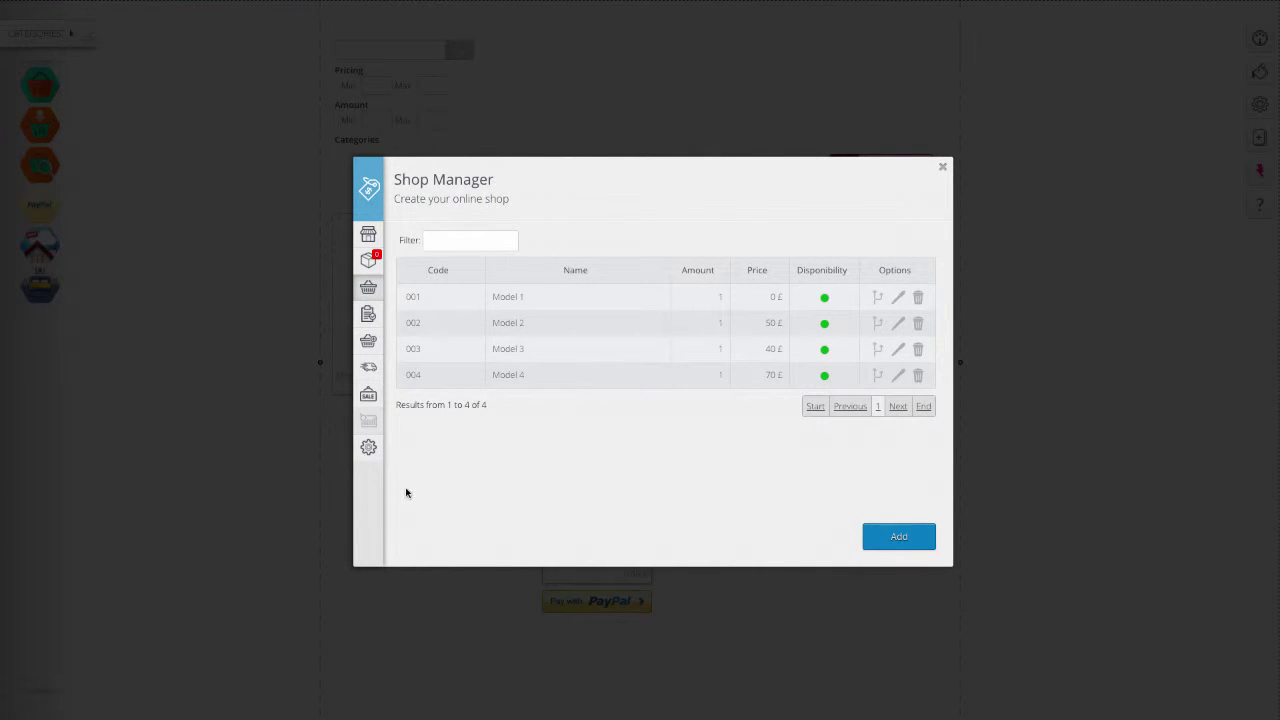
{"action": "left_click", "coordinate": [368, 313]}
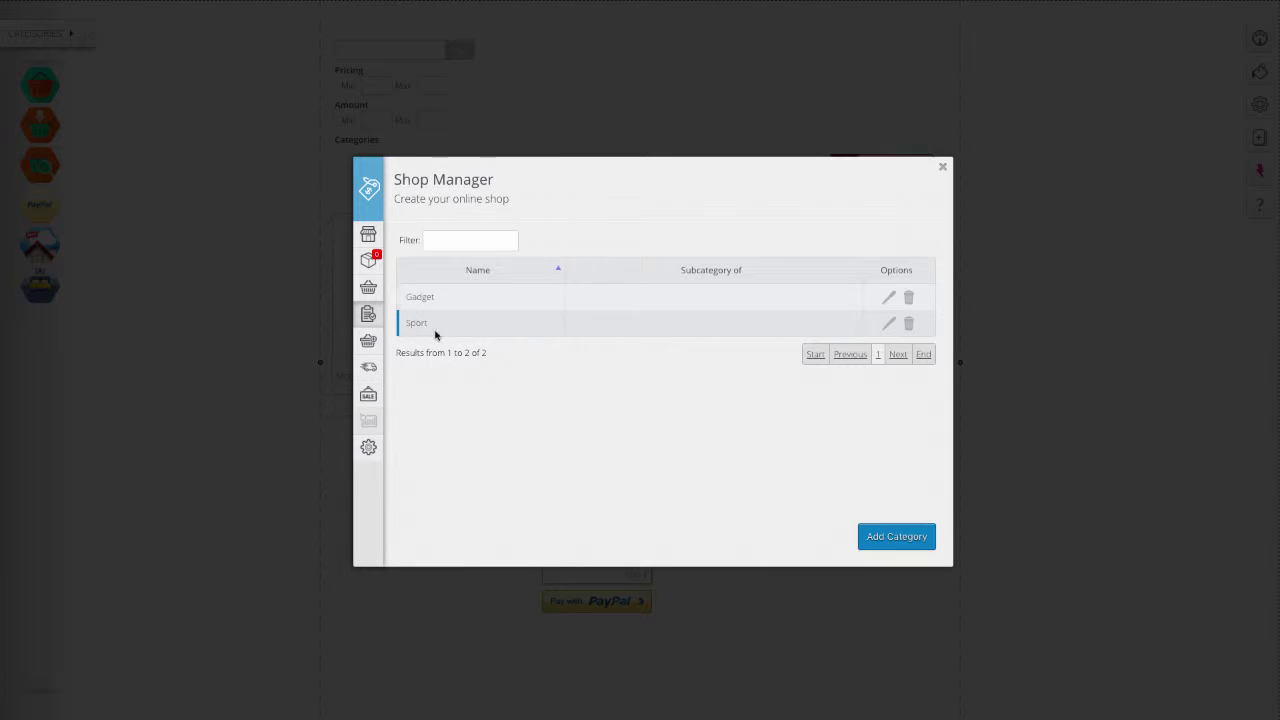
Add the product categories 'clothing' and 'accessories'.
{"action": "left_click", "coordinate": [889, 541]}
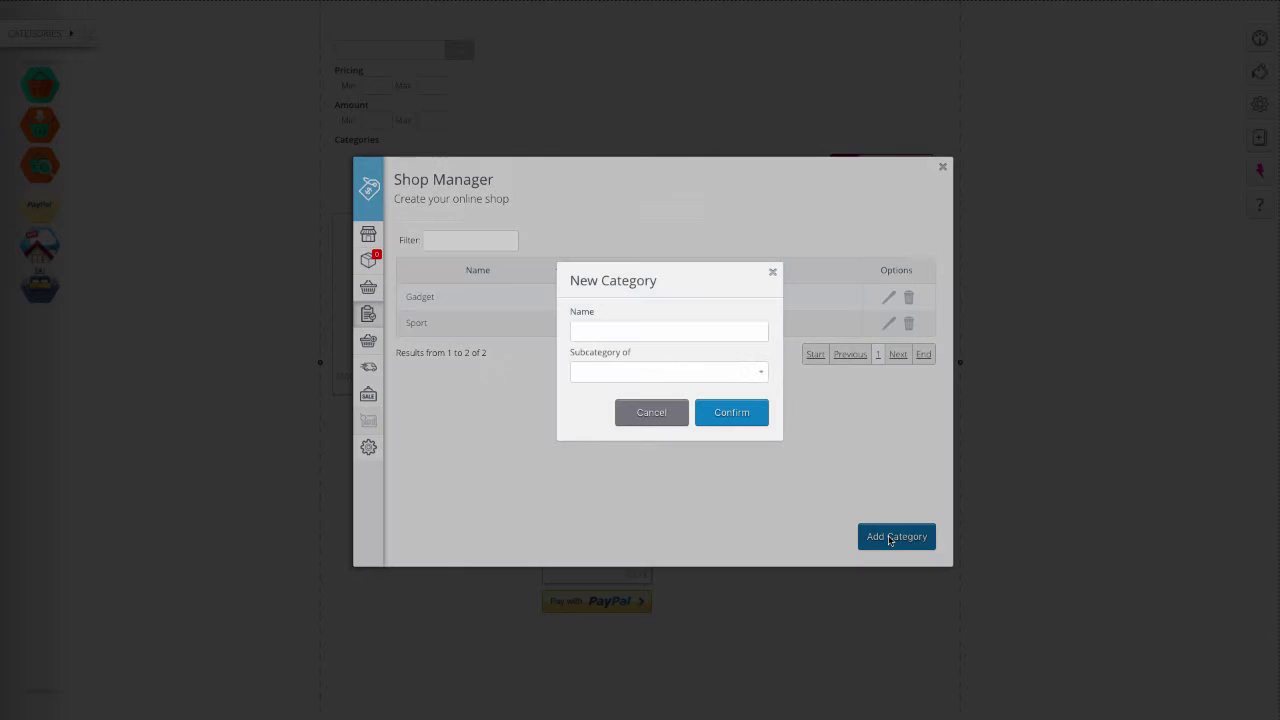
{"action": "left_click", "coordinate": [641, 330]}
{"action": "type", "text": "clothing"}
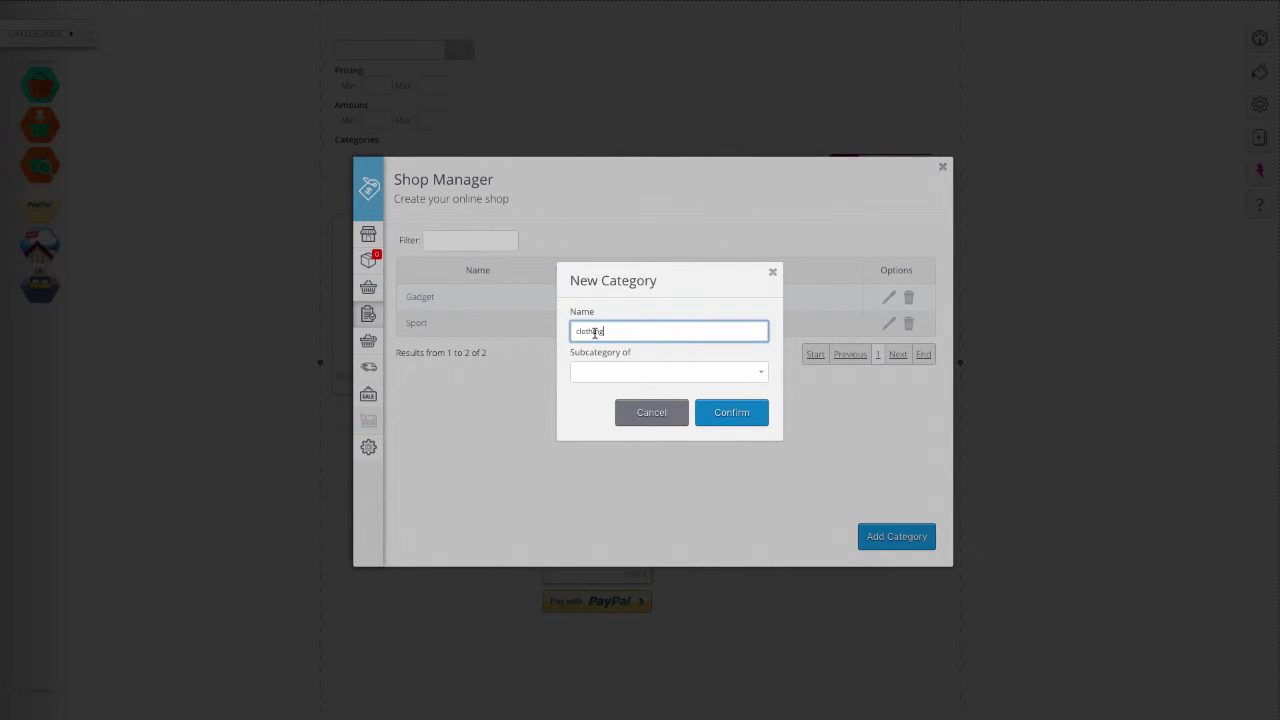
{"action": "left_click", "coordinate": [730, 418]}
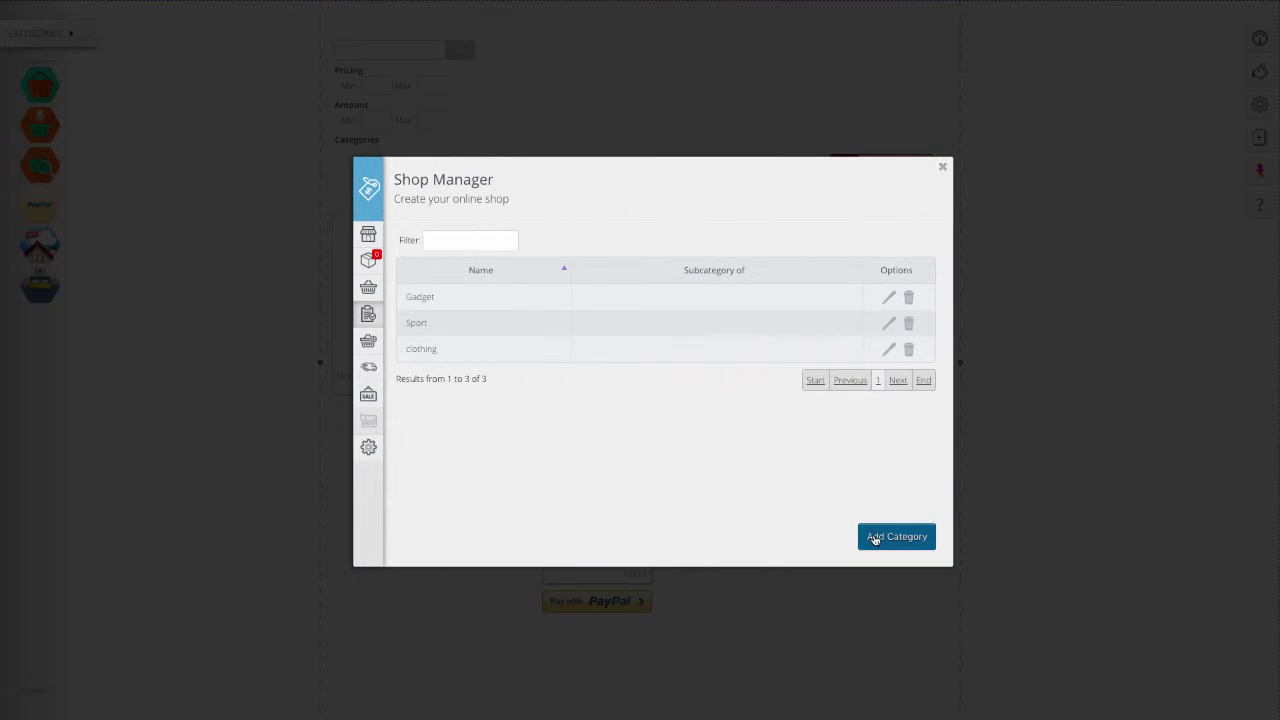
{"action": "left_click", "coordinate": [874, 539]}
{"action": "left_click", "coordinate": [641, 332]}
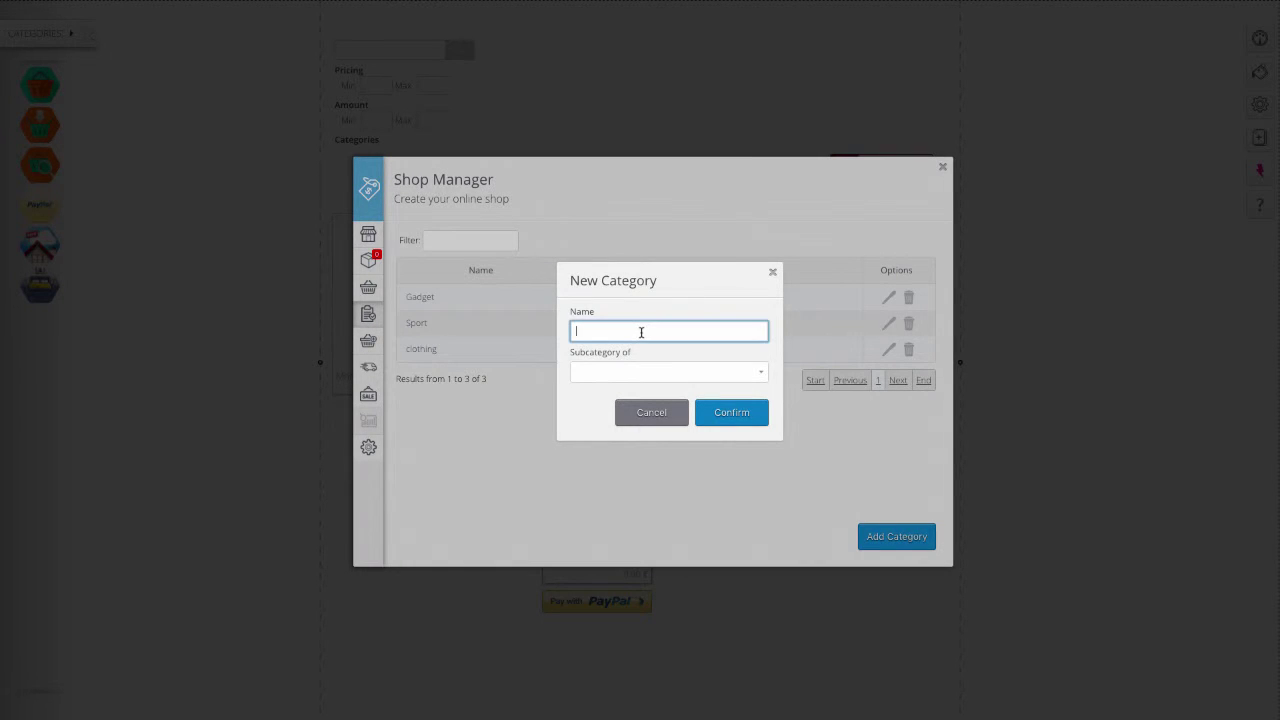
{"action": "type", "text": "accessories"}
{"action": "left_click", "coordinate": [732, 412]}
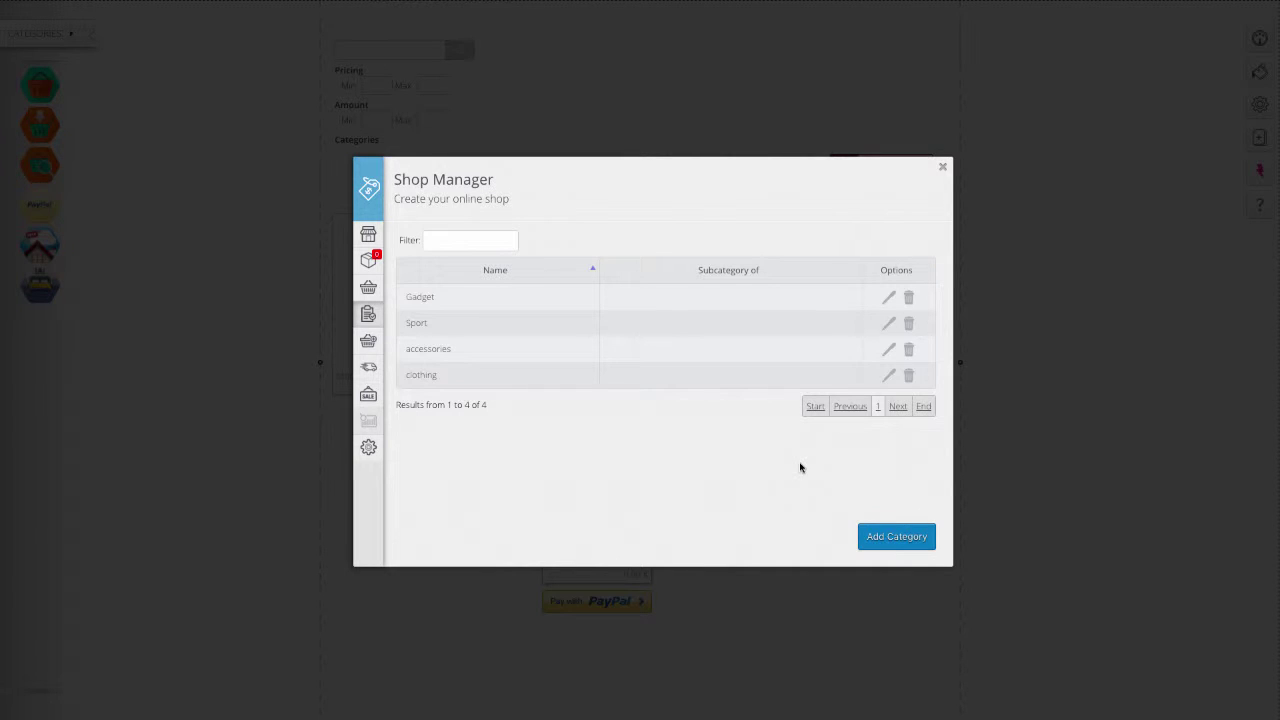
Edit the Taglie/Size option to hold sizes XL, L, M and S, and confirm.
{"action": "left_click", "coordinate": [368, 344]}
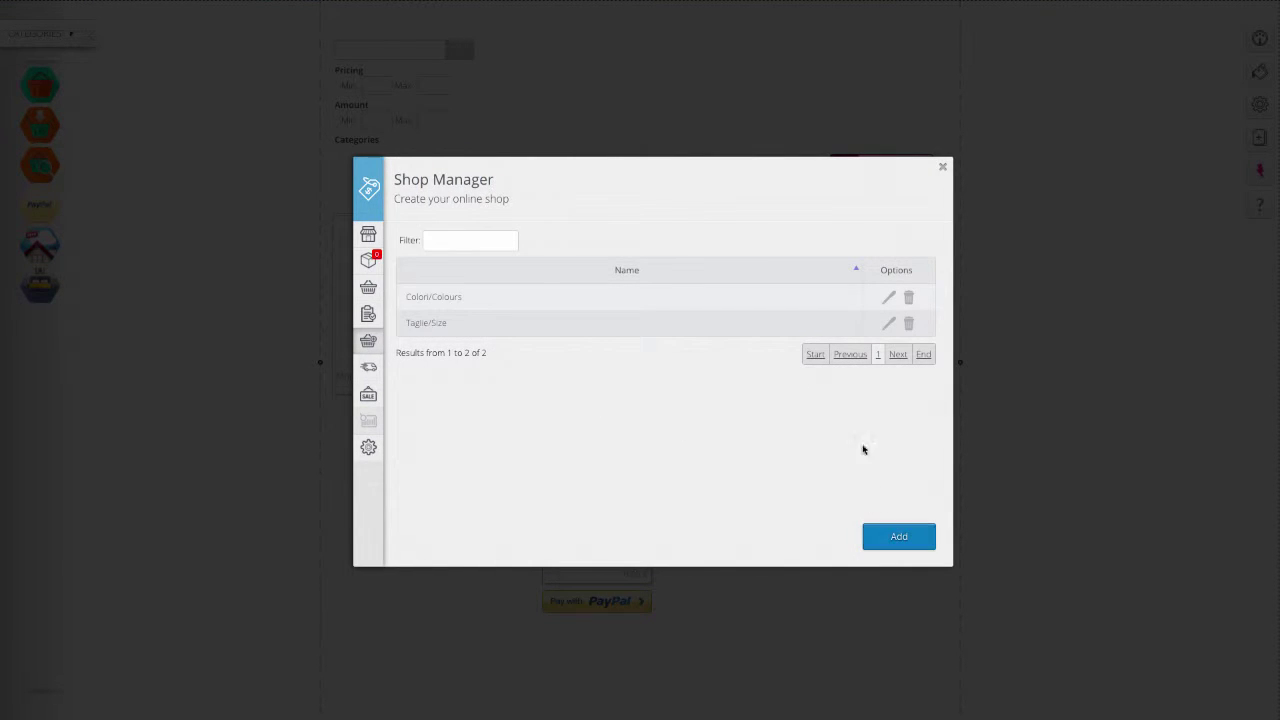
{"action": "left_click", "coordinate": [890, 327]}
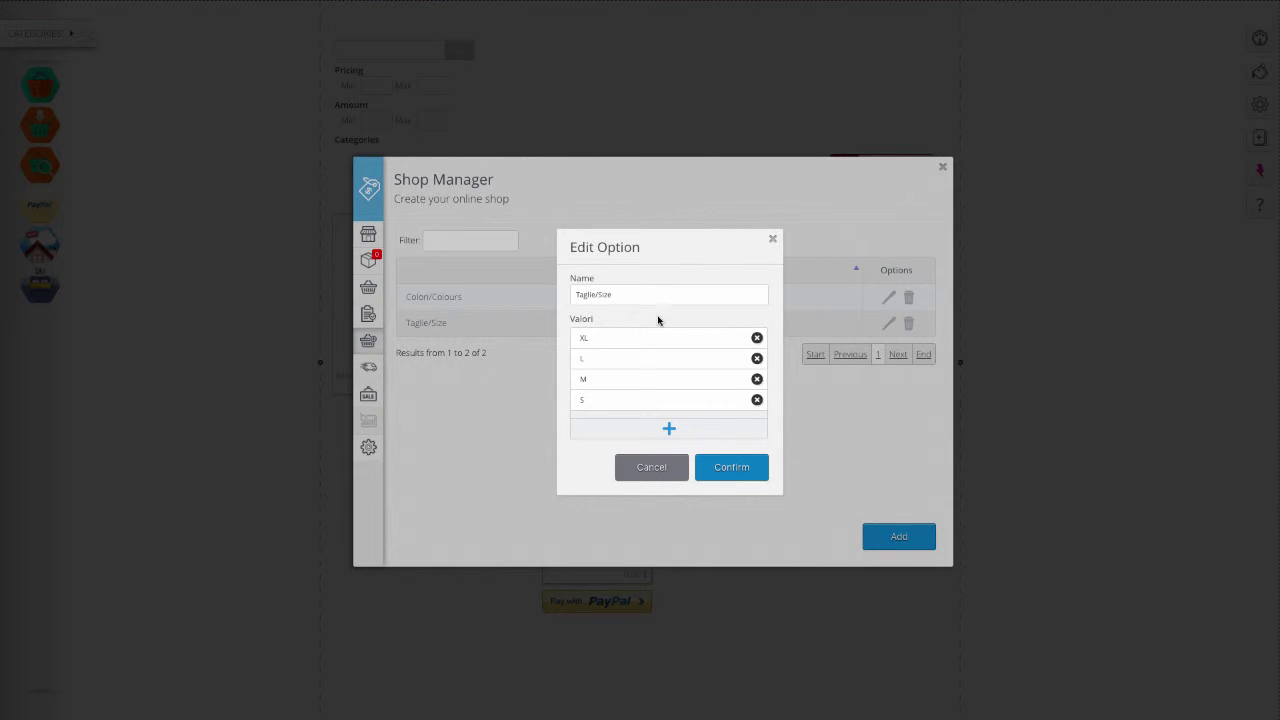
{"action": "left_click", "coordinate": [670, 430]}
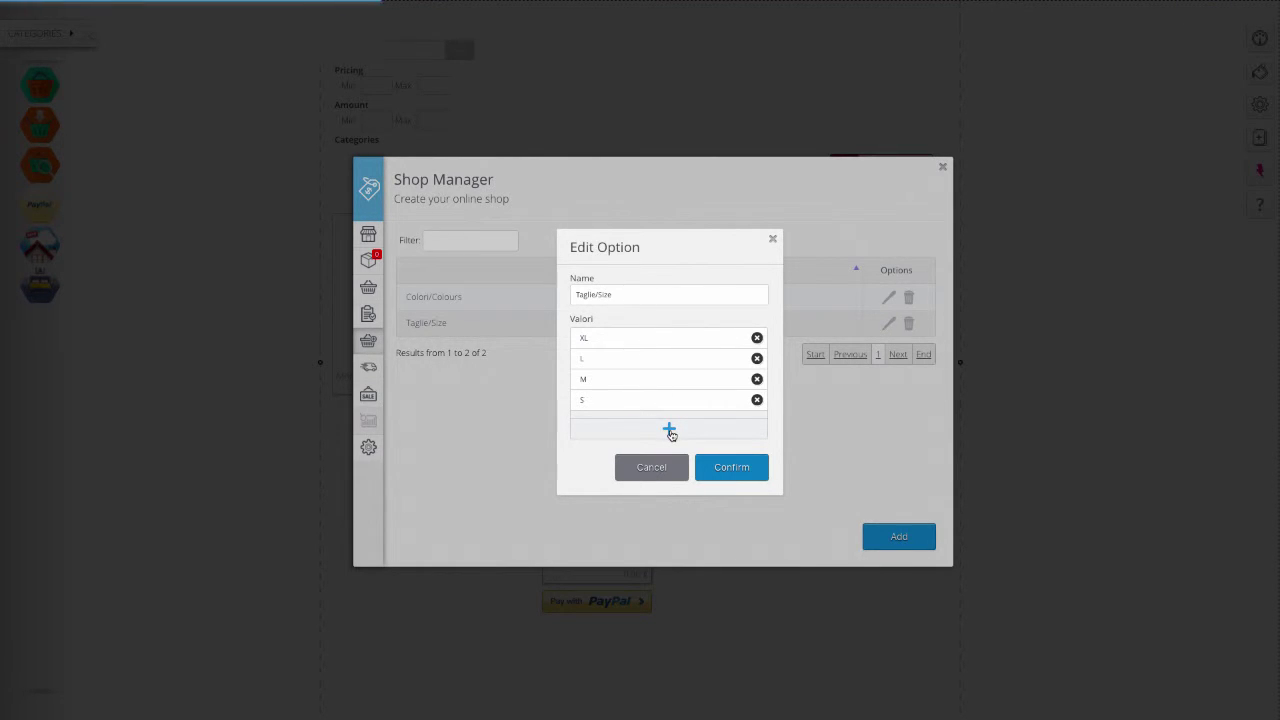
{"action": "left_click", "coordinate": [729, 468]}
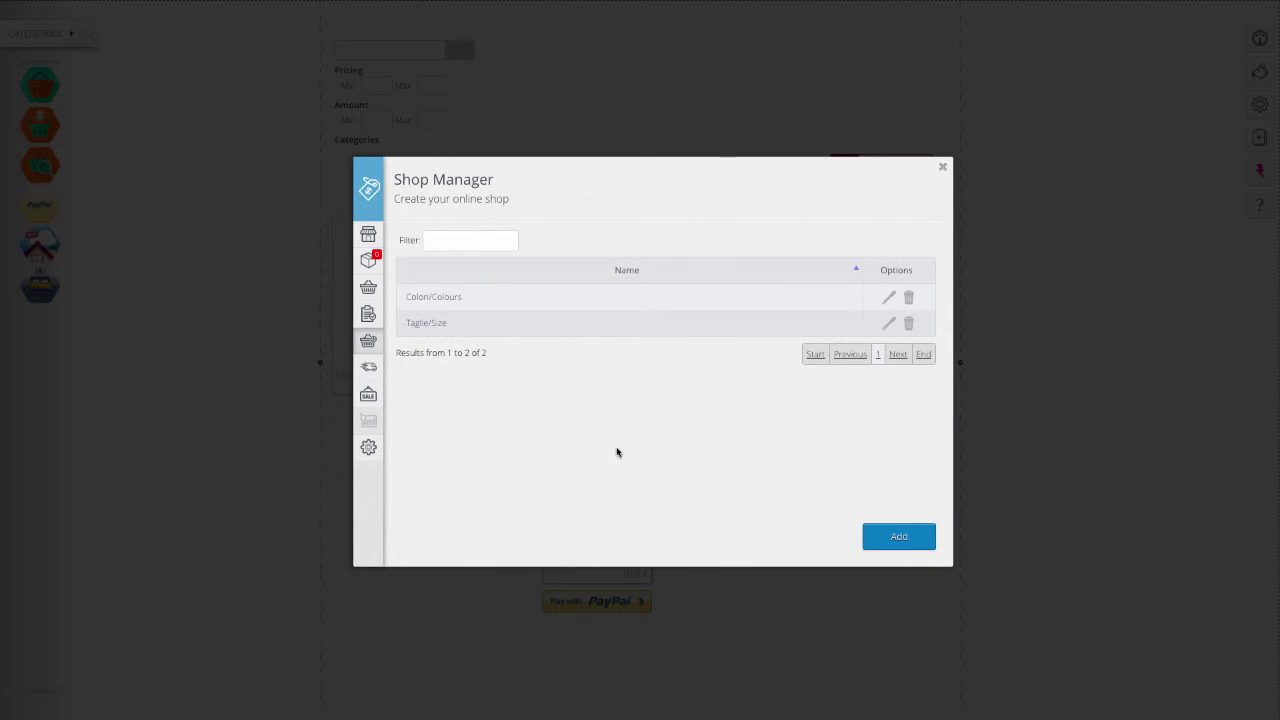
Create a new shipping rule costing 3 € for 2–5 kg and 10–20 € orders.
{"action": "left_click", "coordinate": [369, 369]}
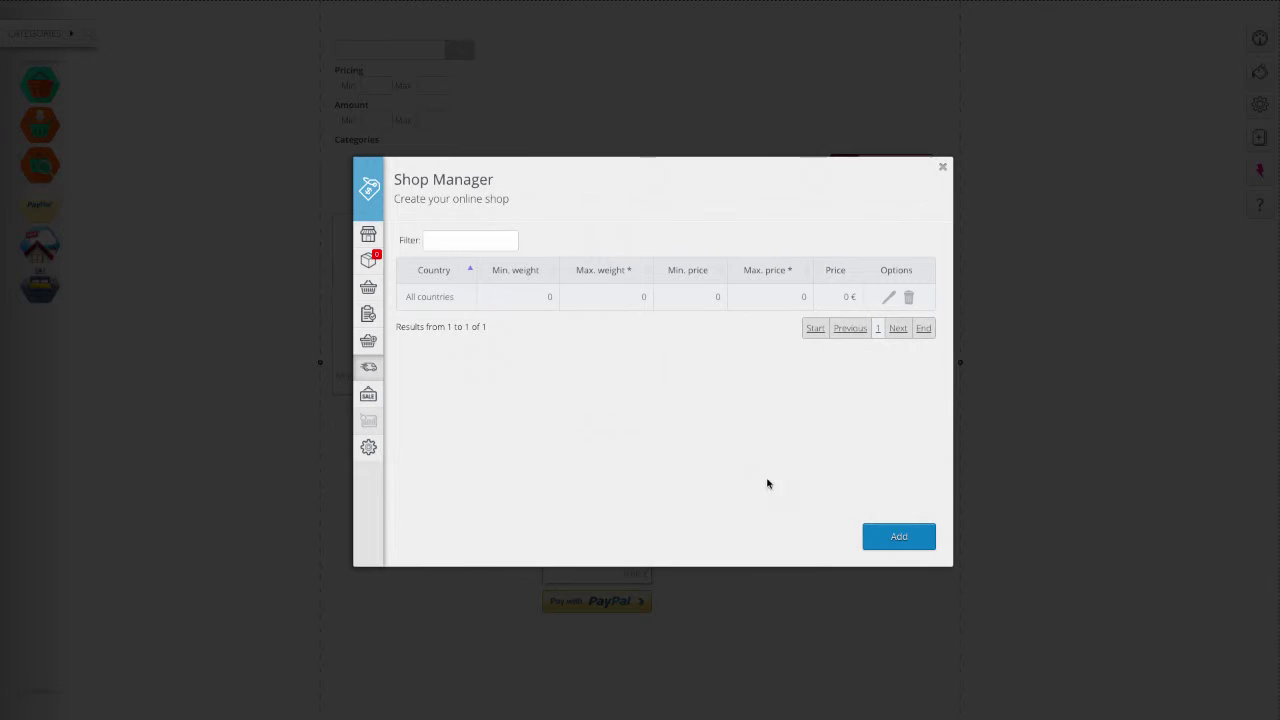
{"action": "left_click", "coordinate": [899, 540]}
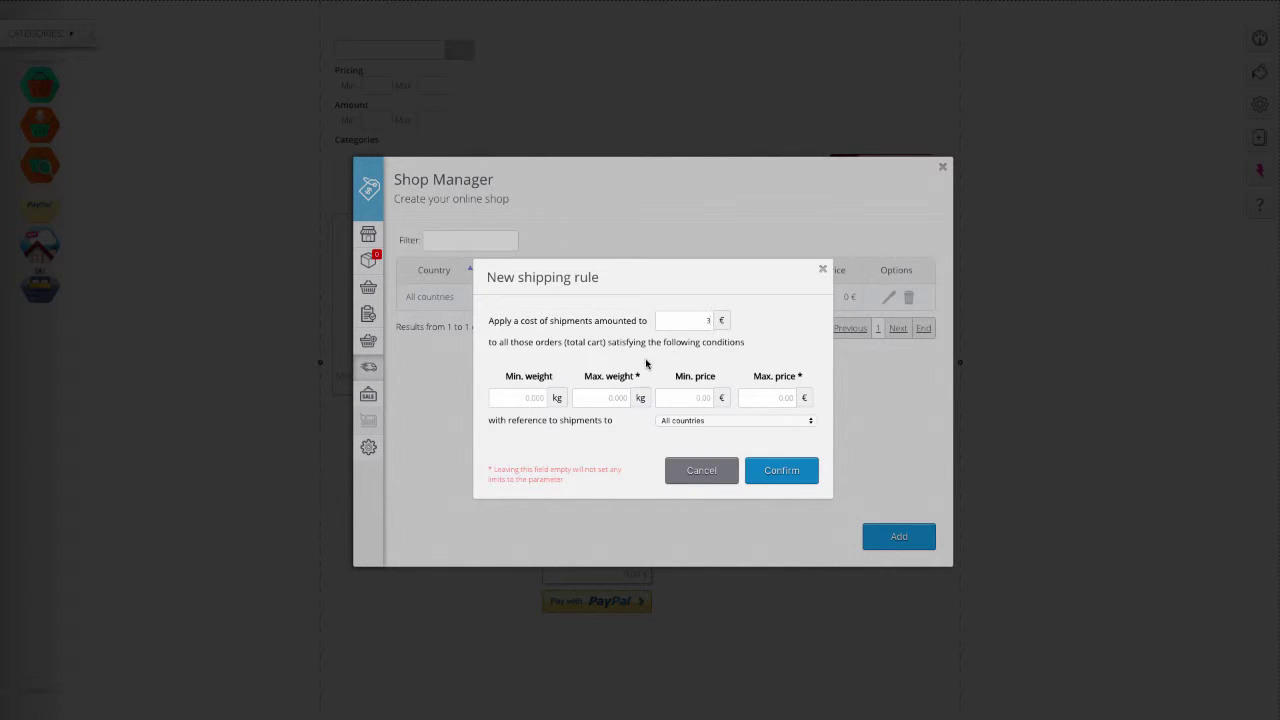
{"action": "left_click", "coordinate": [536, 397]}
{"action": "left_click", "coordinate": [620, 399]}
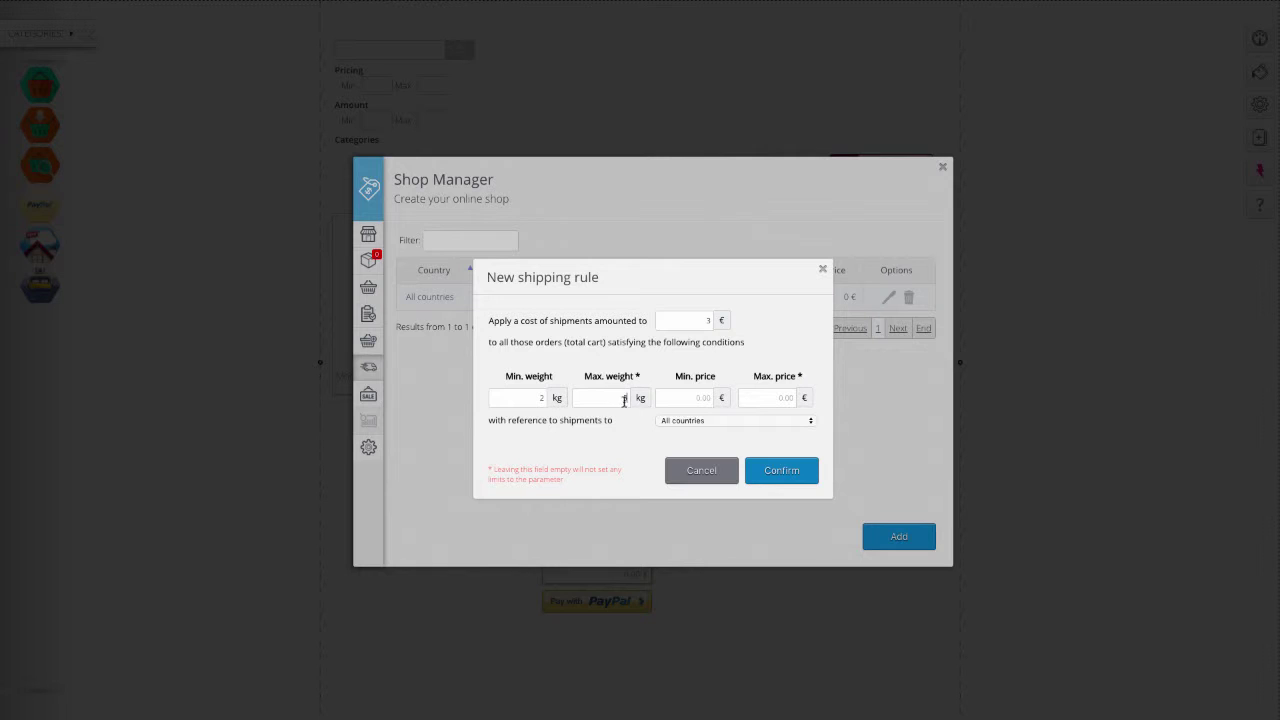
{"action": "left_click", "coordinate": [700, 399]}
{"action": "key", "text": "BackSpace"}
{"action": "key", "text": "BackSpace"}
{"action": "left_click", "coordinate": [766, 398]}
Set the shipping rule's destination to Italy and save it.
{"action": "left_click", "coordinate": [763, 418]}
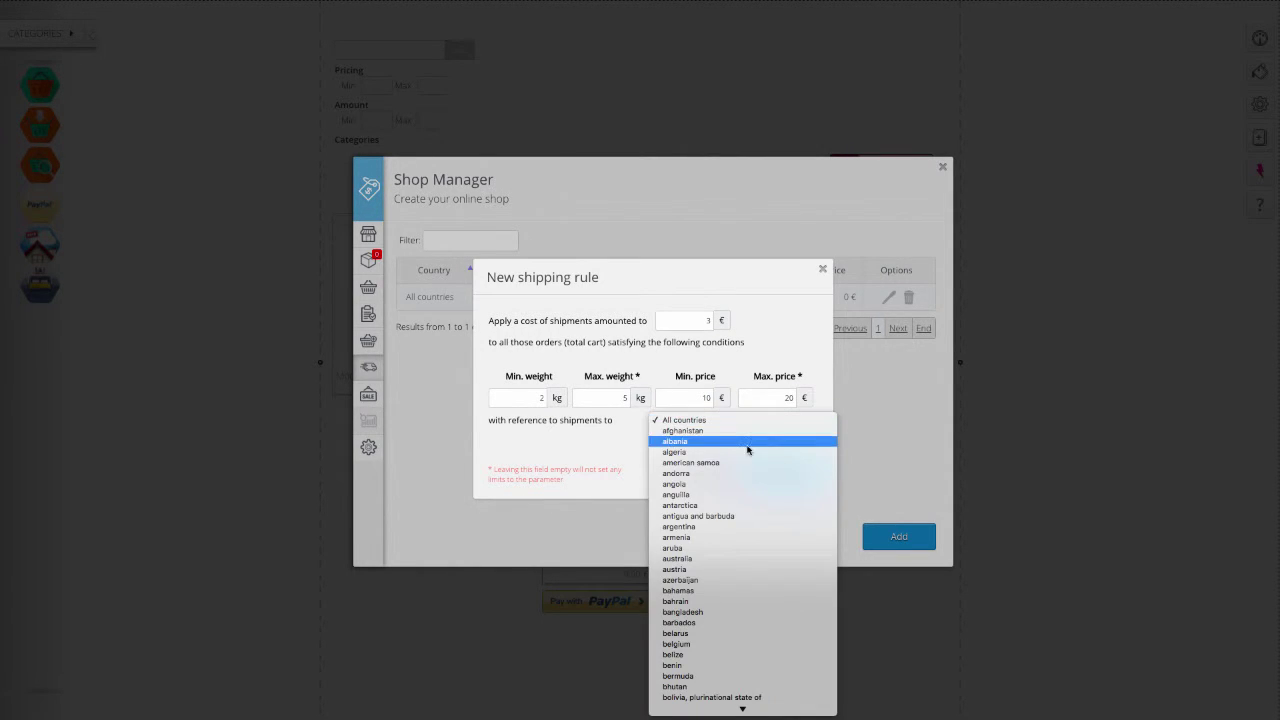
{"action": "key", "text": "i"}
{"action": "scroll", "coordinate": [737, 499], "scroll_direction": "down", "scroll_amount": 3}
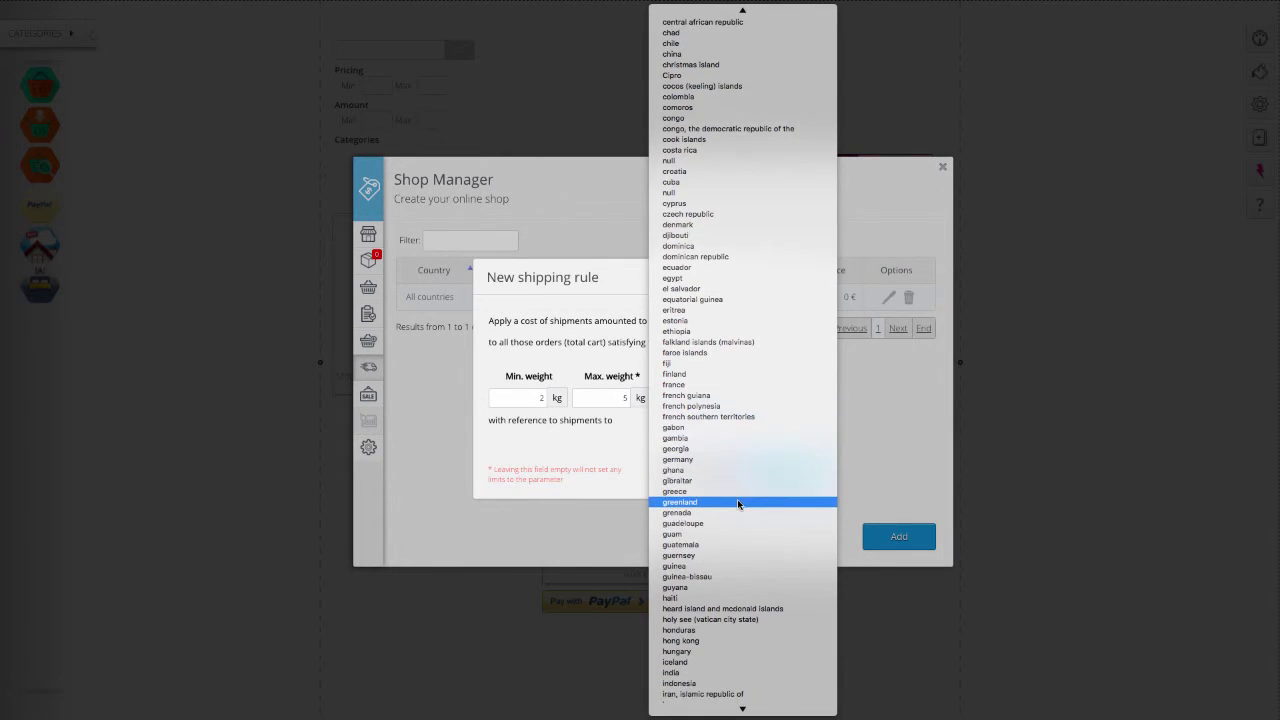
{"action": "scroll", "coordinate": [734, 517], "scroll_direction": "down", "scroll_amount": 3}
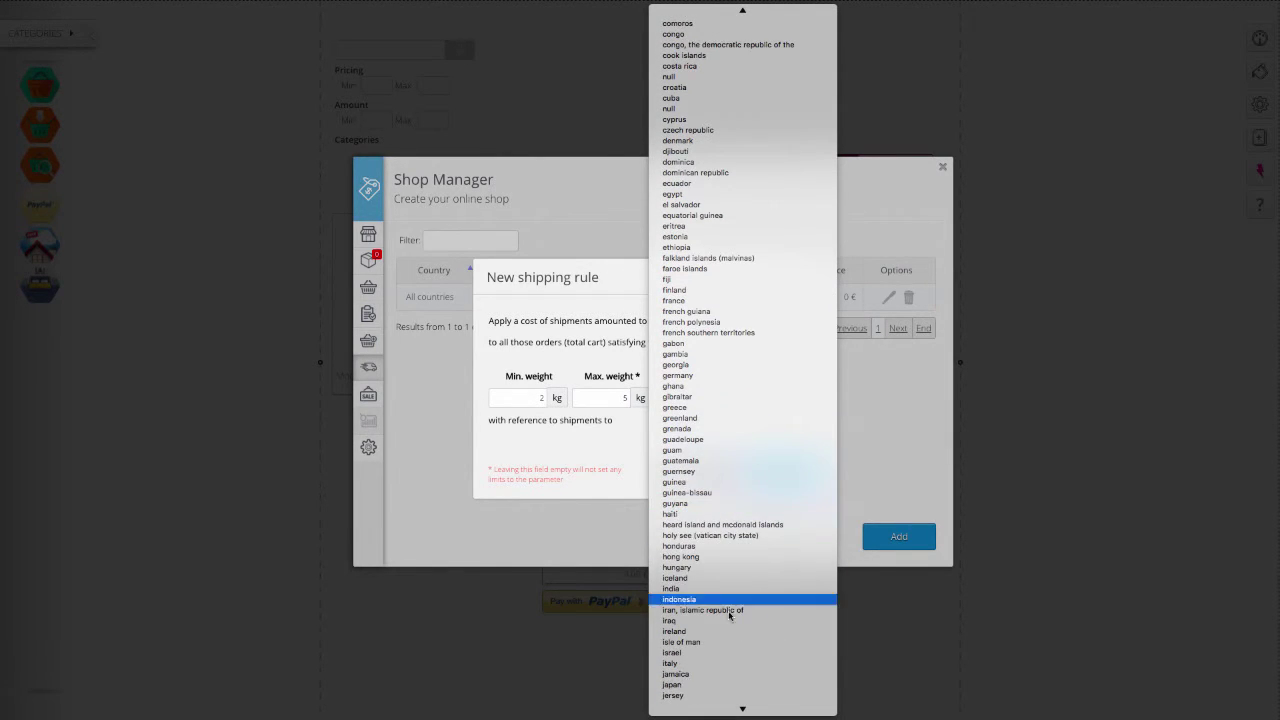
{"action": "left_click", "coordinate": [714, 664]}
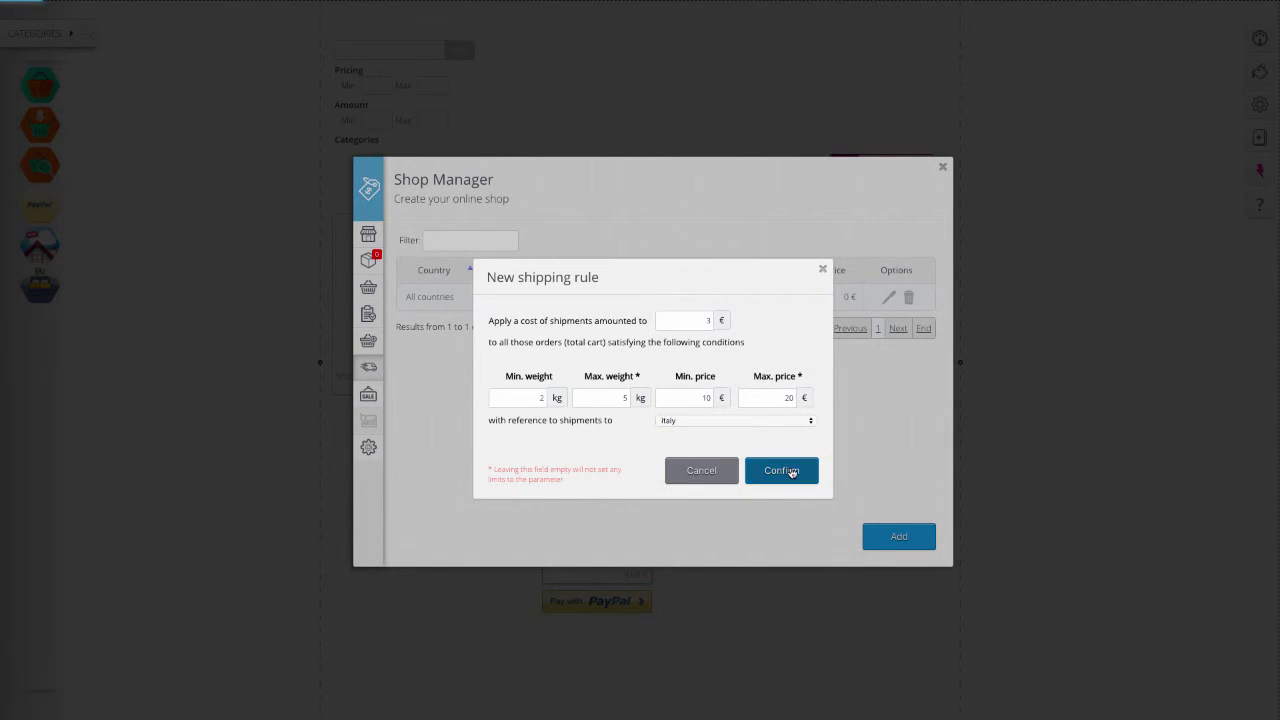
{"action": "left_click", "coordinate": [781, 470]}
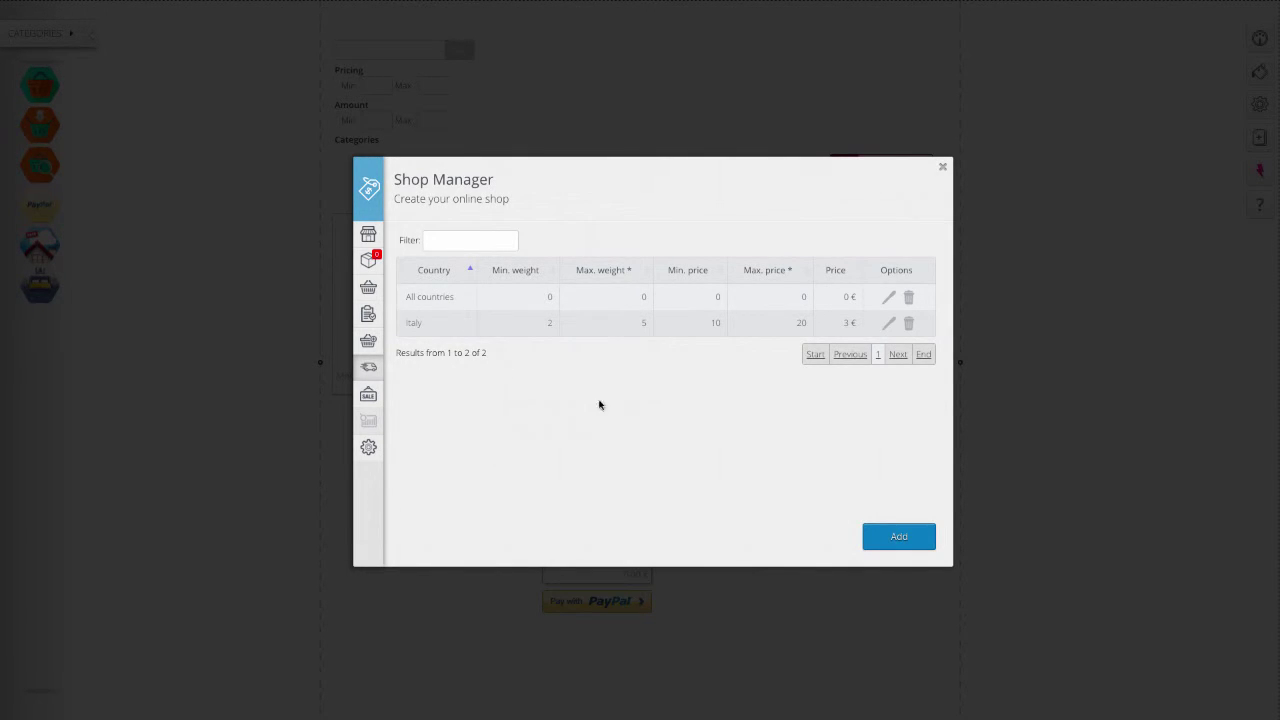
Add discount coupon 23bb45 giving 20% off to the coupon list.
{"action": "left_click", "coordinate": [368, 394]}
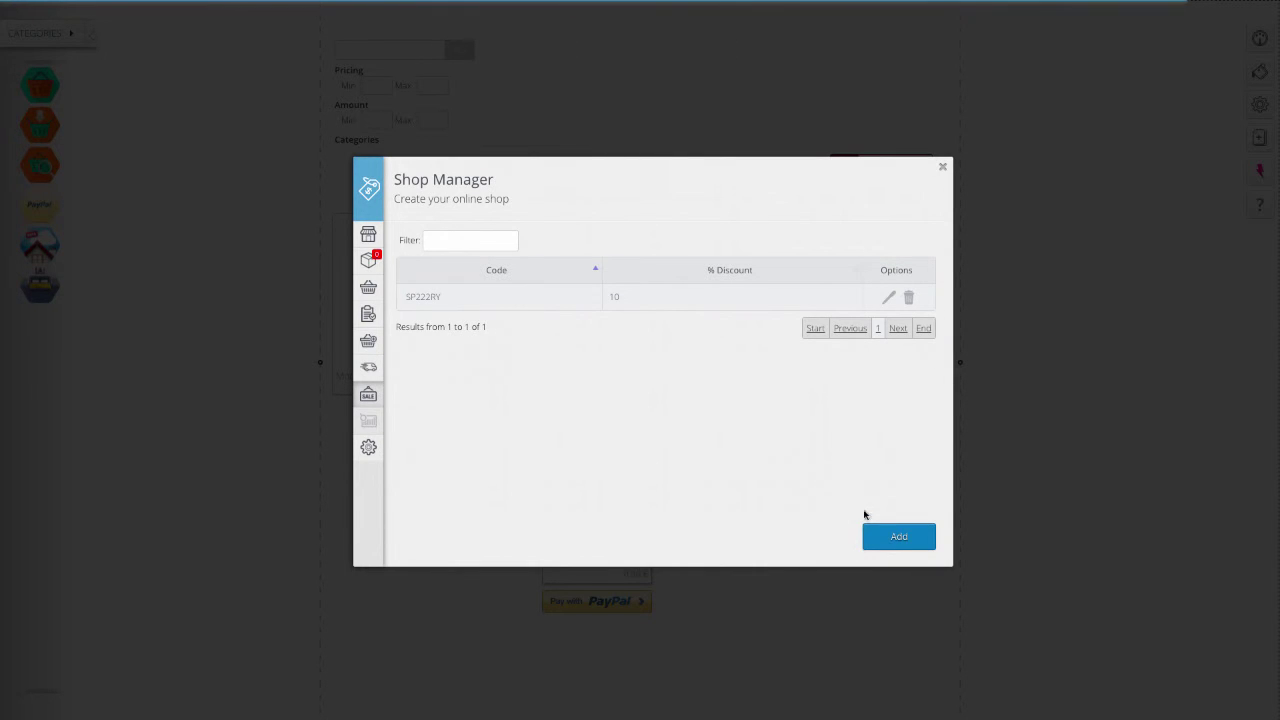
{"action": "left_click", "coordinate": [897, 539]}
{"action": "left_click", "coordinate": [609, 297]}
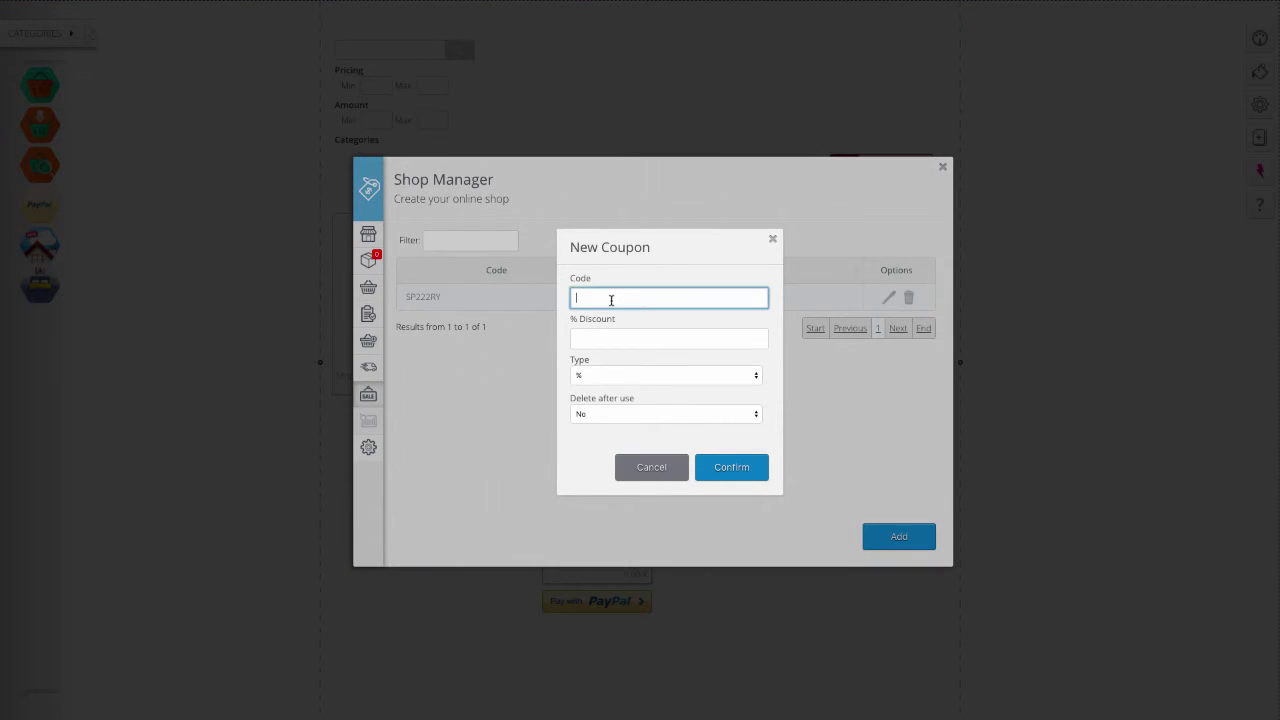
{"action": "type", "text": "23bb45"}
{"action": "left_click", "coordinate": [681, 343]}
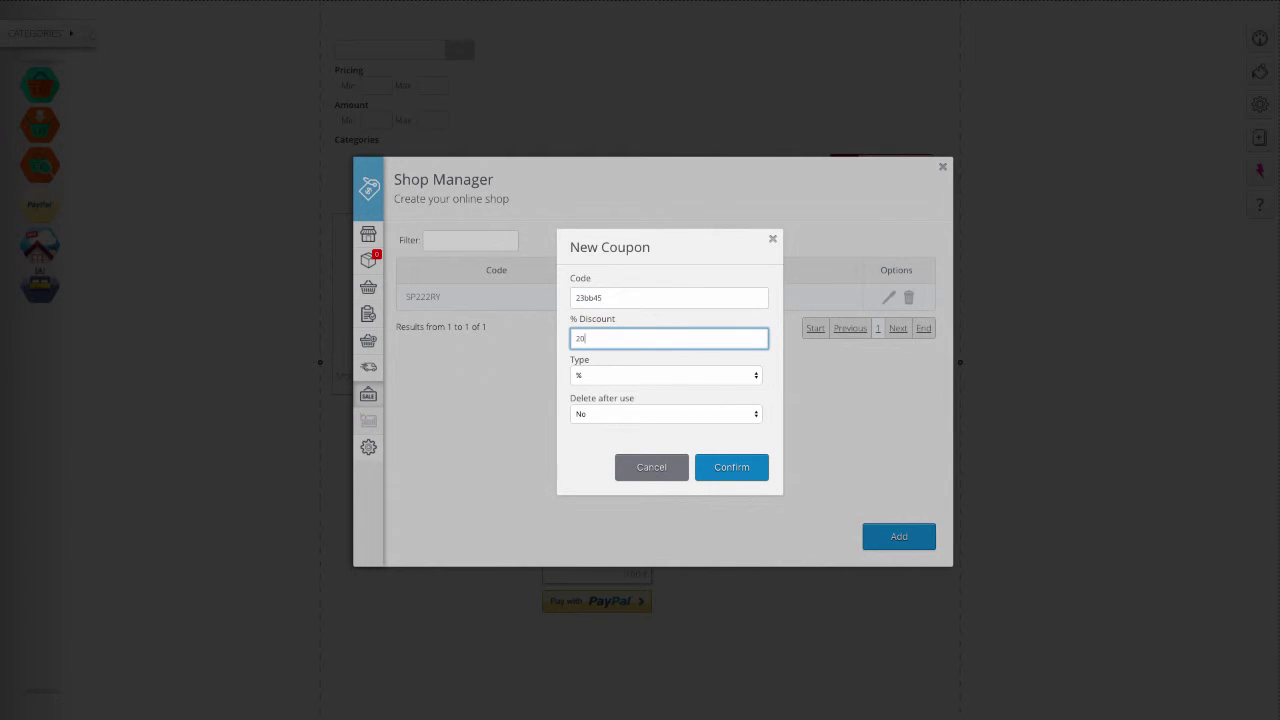
{"action": "type", "text": "20"}
{"action": "left_click", "coordinate": [737, 466]}
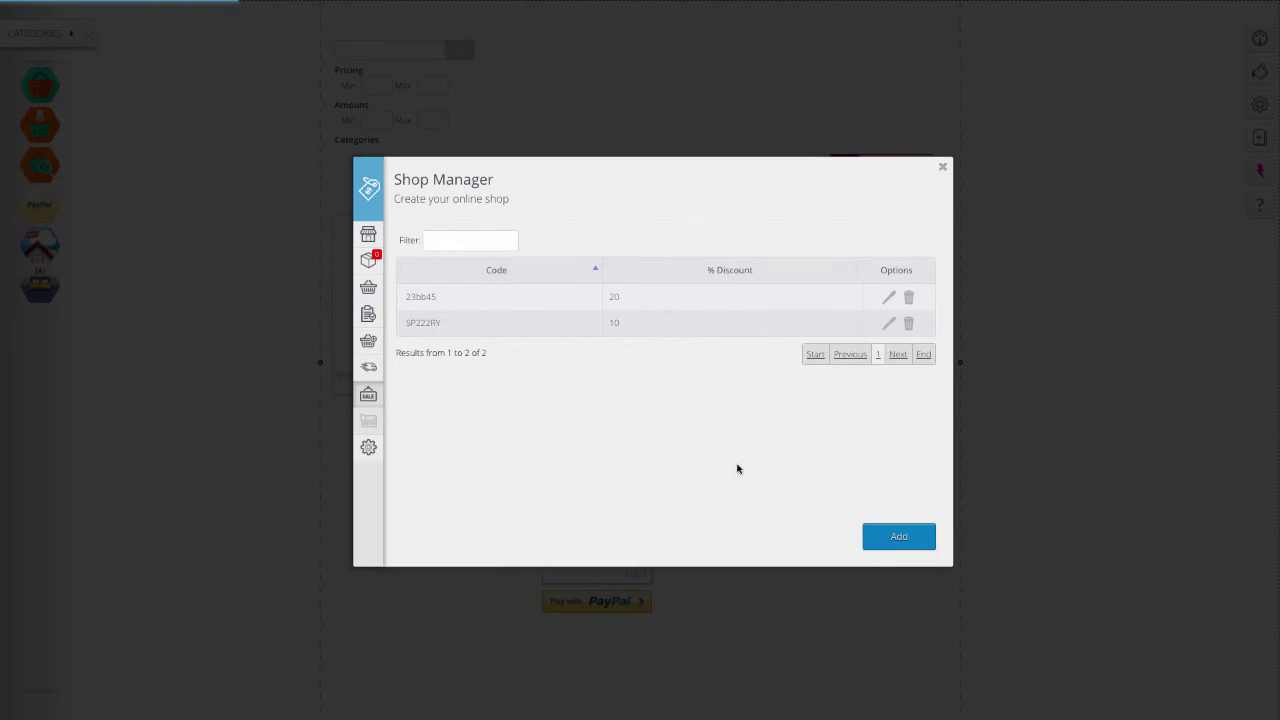
{"action": "left_click", "coordinate": [368, 447]}
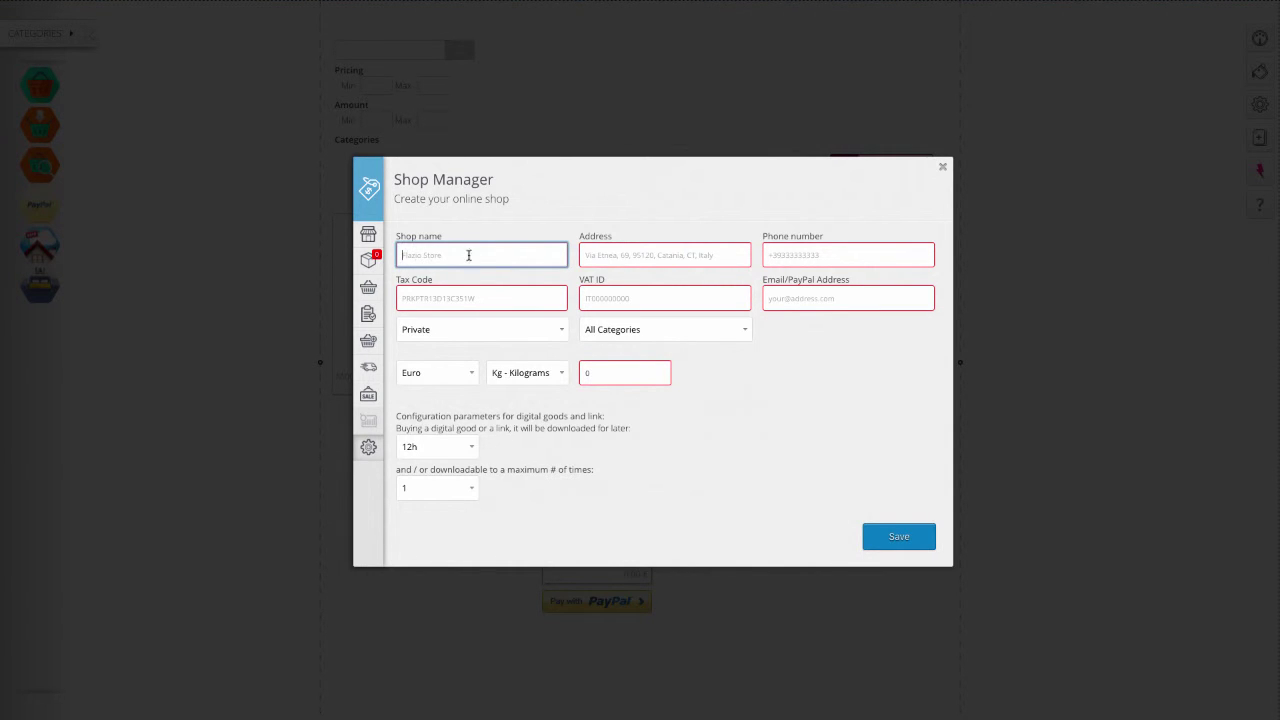
Step through the shop's address, phone, VAT ID, Tax Code and e-mail fields.
{"action": "left_click", "coordinate": [596, 255]}
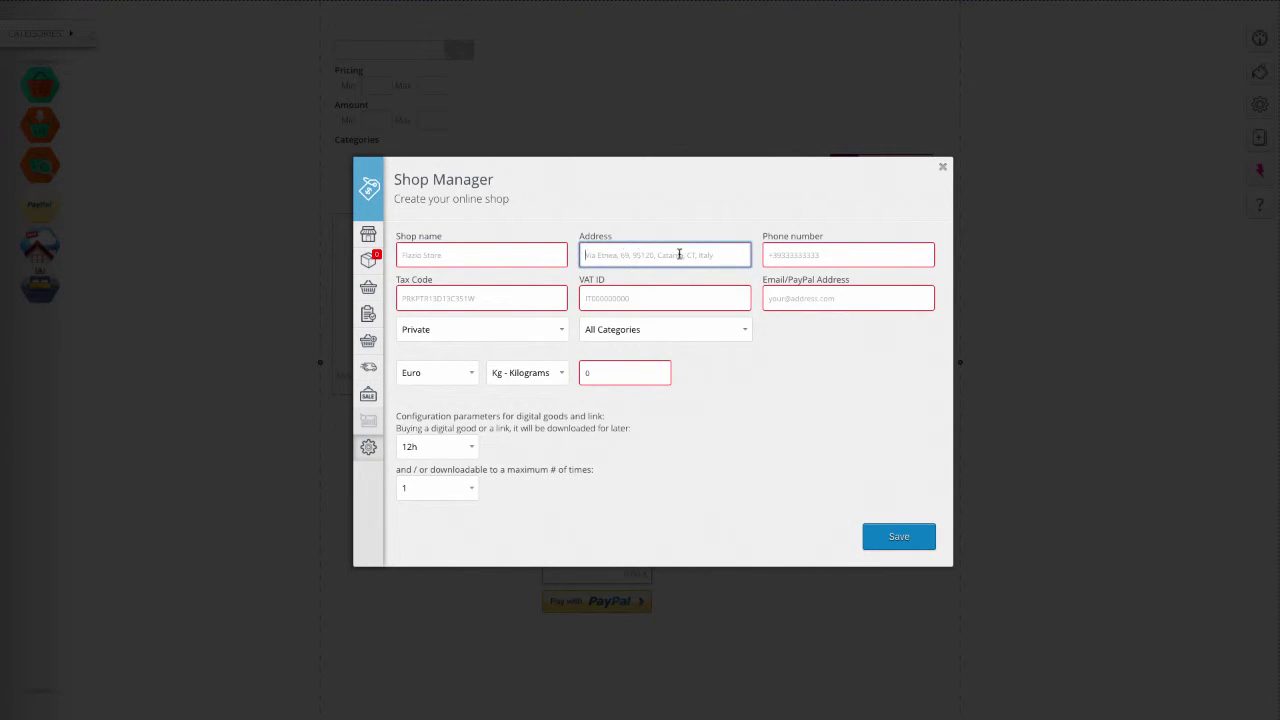
{"action": "left_click", "coordinate": [778, 254]}
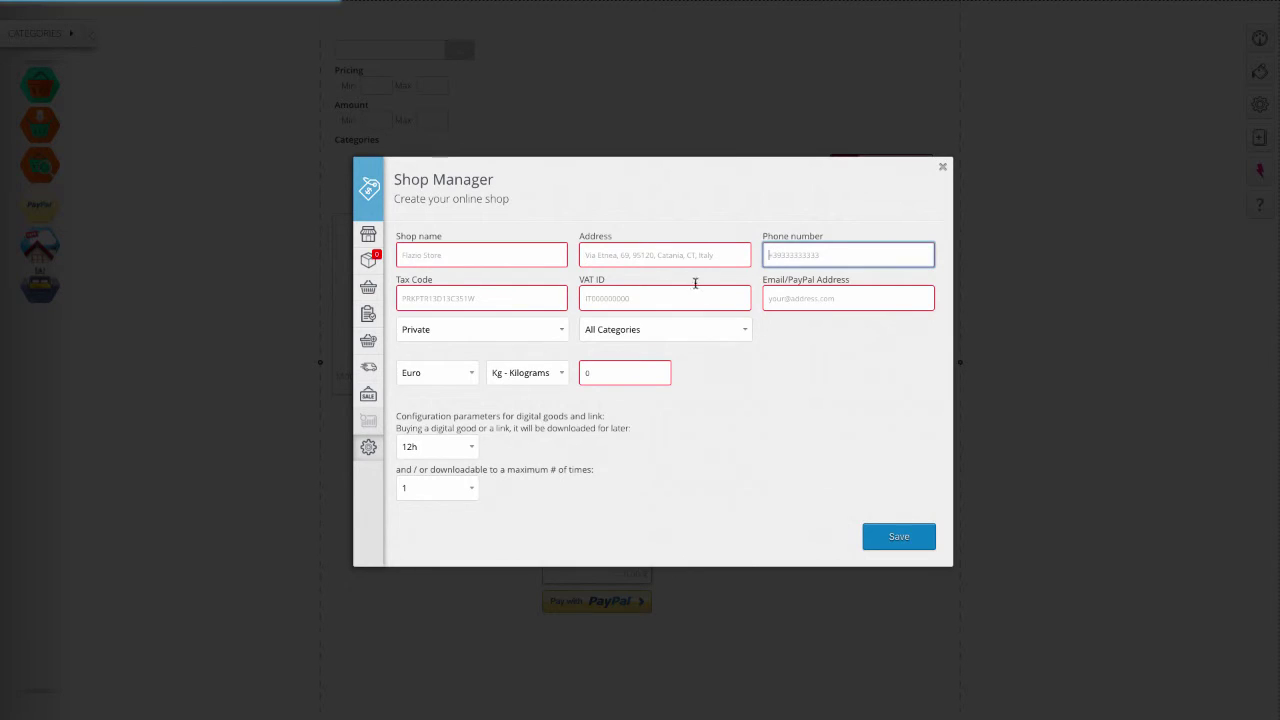
{"action": "left_click", "coordinate": [626, 300]}
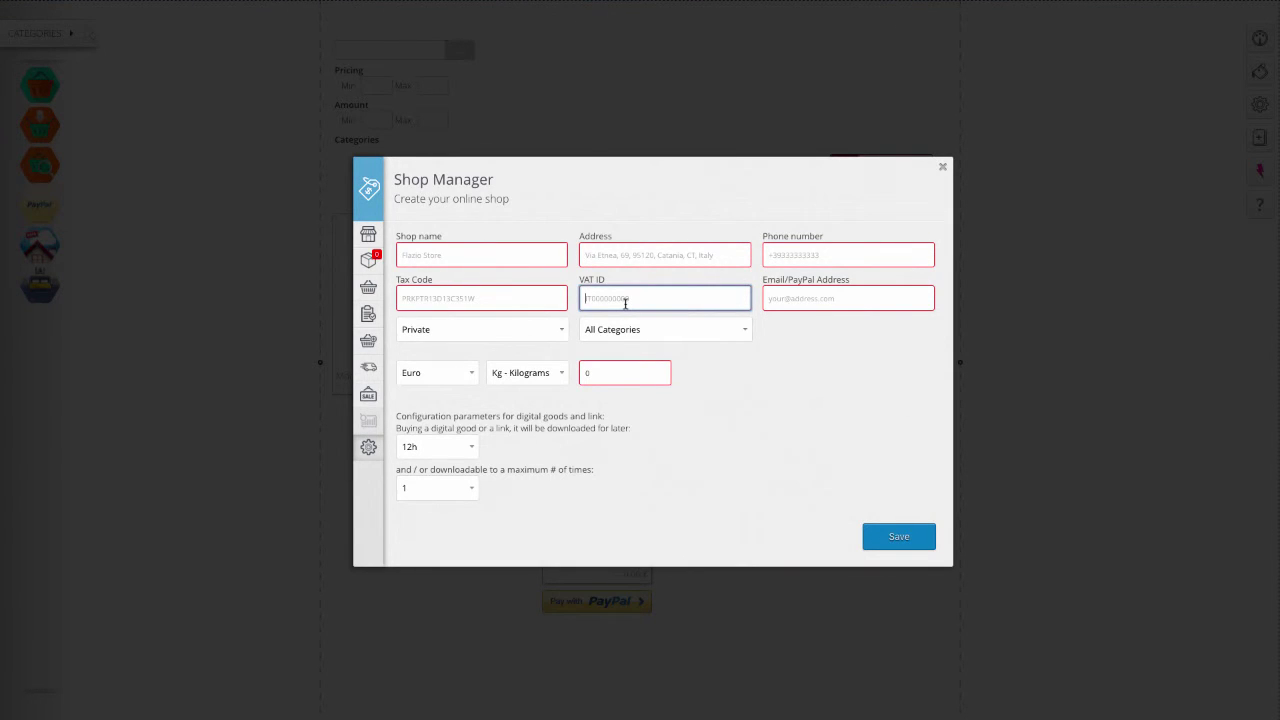
{"action": "left_click", "coordinate": [466, 298]}
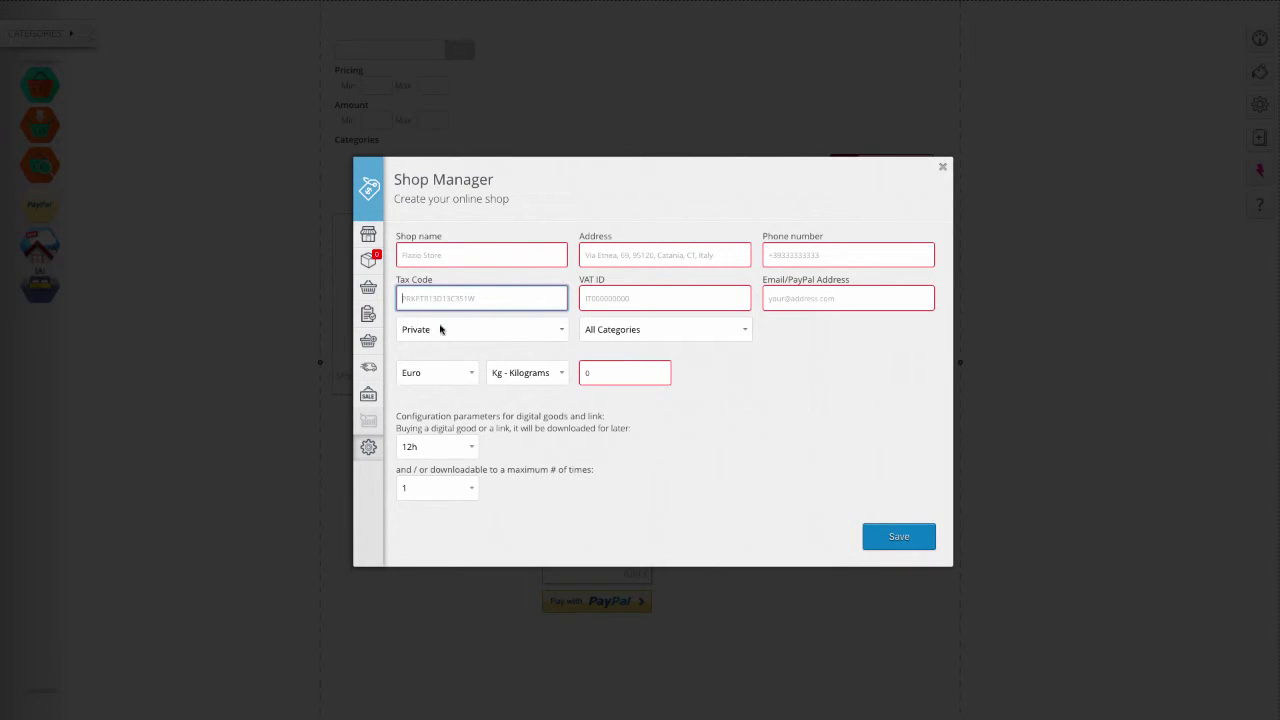
{"action": "left_click", "coordinate": [773, 299]}
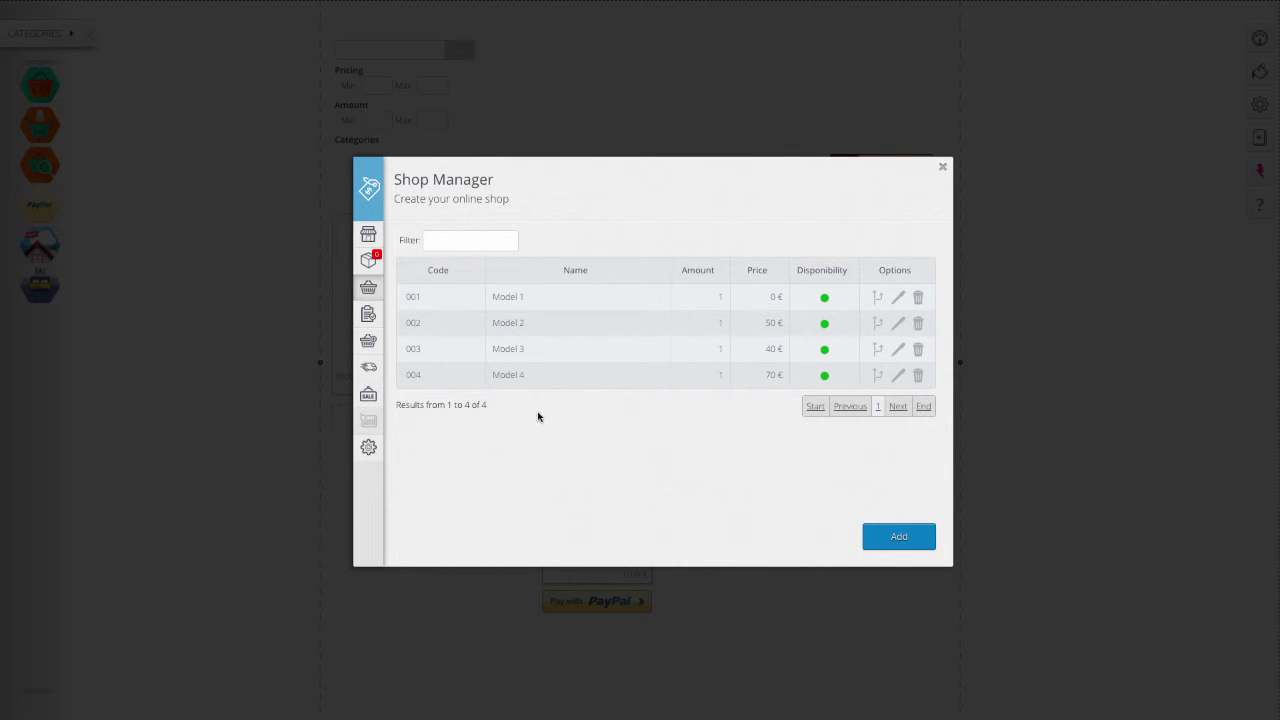
Add a new product named Model5 priced 50 €.
{"action": "left_click", "coordinate": [898, 538]}
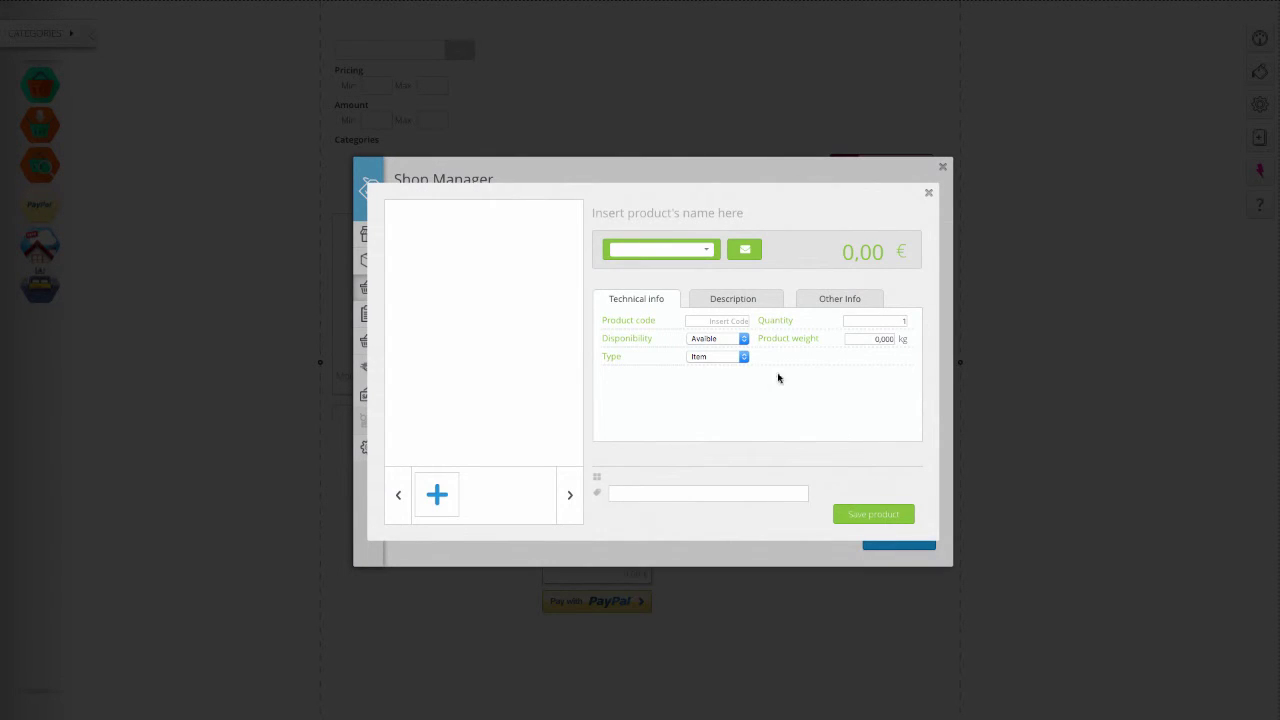
{"action": "left_click", "coordinate": [649, 214]}
{"action": "type", "text": "Model5"}
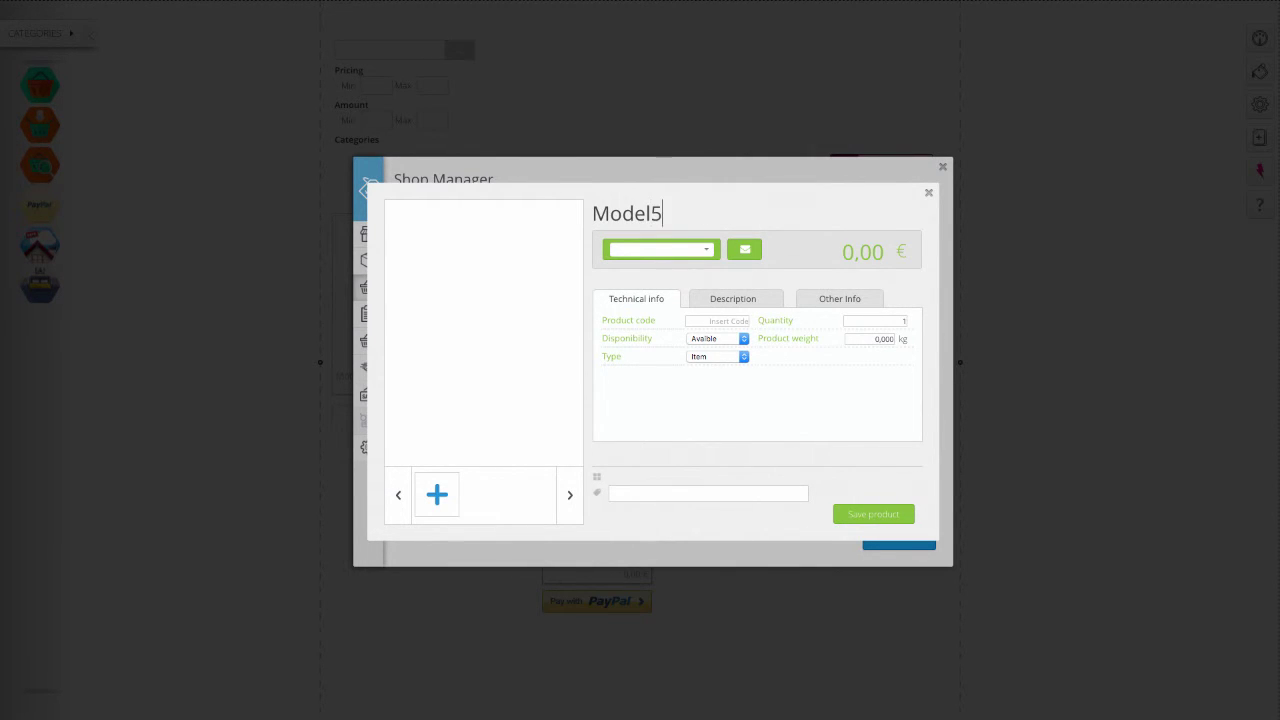
{"action": "left_click_drag", "start_coordinate": [853, 252], "coordinate": [843, 252]}
{"action": "type", "text": "50"}
Give Model5 product code 005, Available status and quantity 15.
{"action": "left_click", "coordinate": [733, 321]}
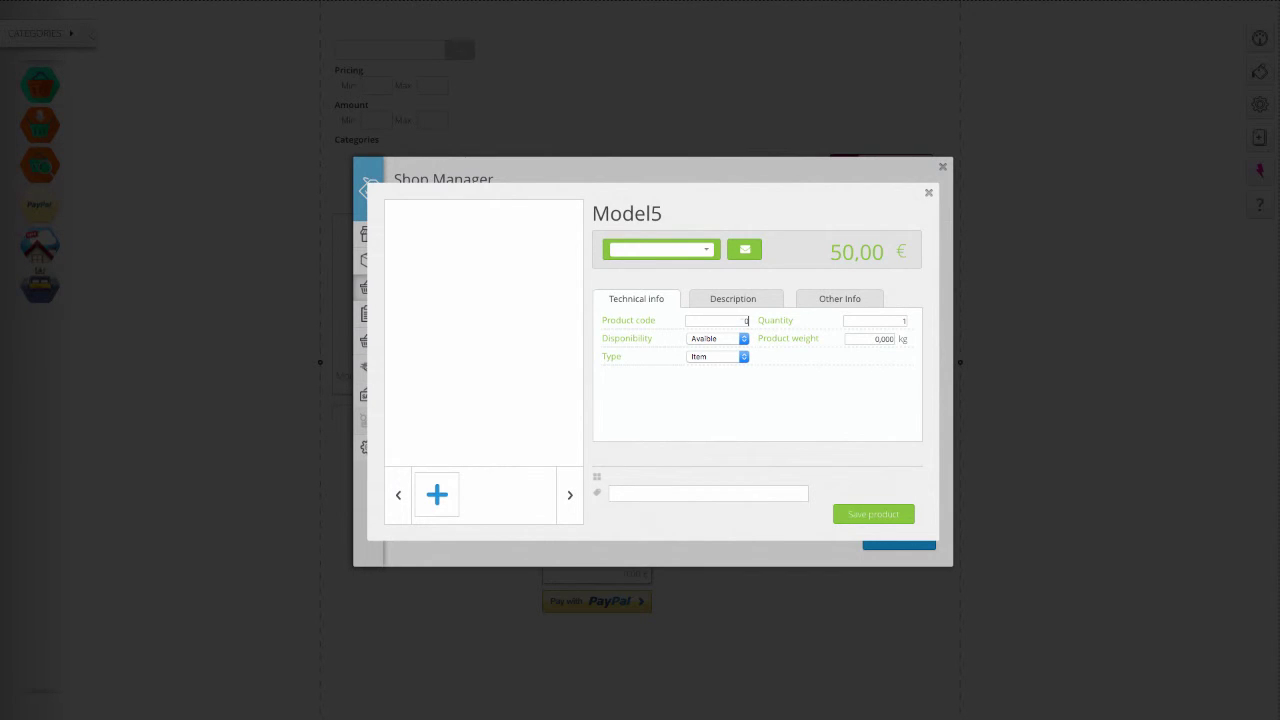
{"action": "left_click", "coordinate": [743, 338]}
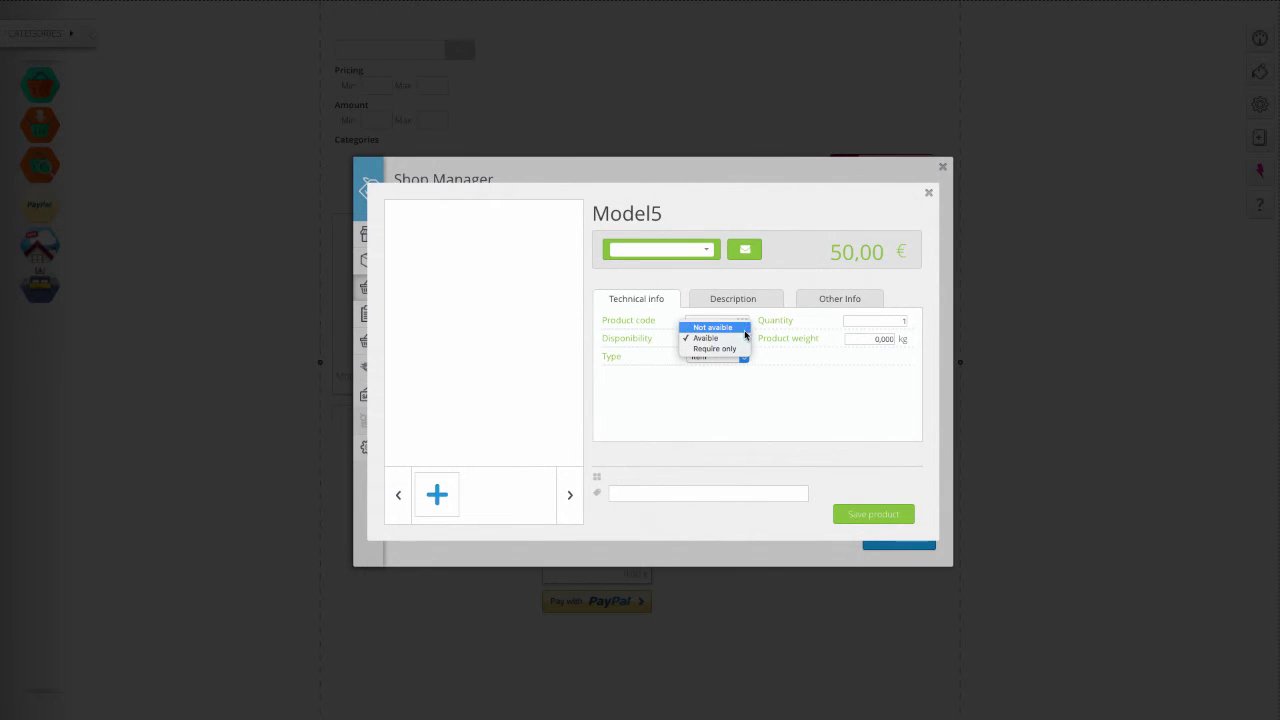
{"action": "left_click", "coordinate": [744, 338]}
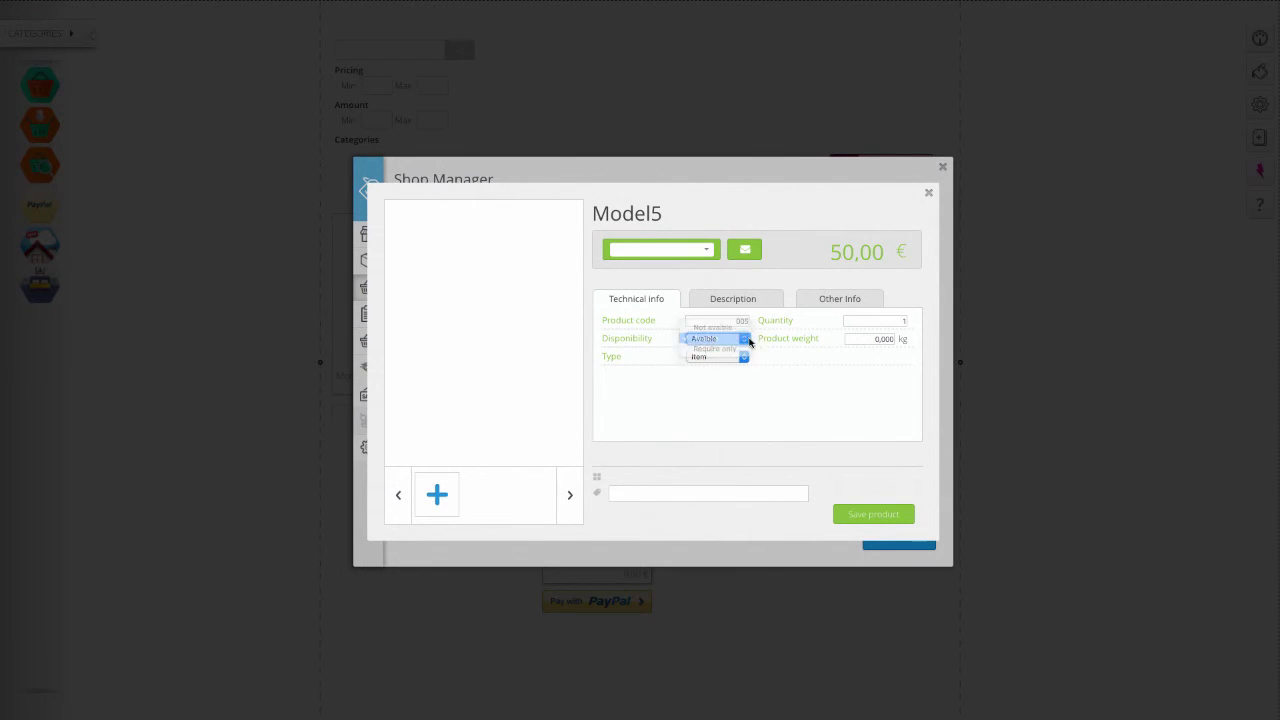
{"action": "left_click", "coordinate": [906, 320]}
{"action": "left_click", "coordinate": [906, 320]}
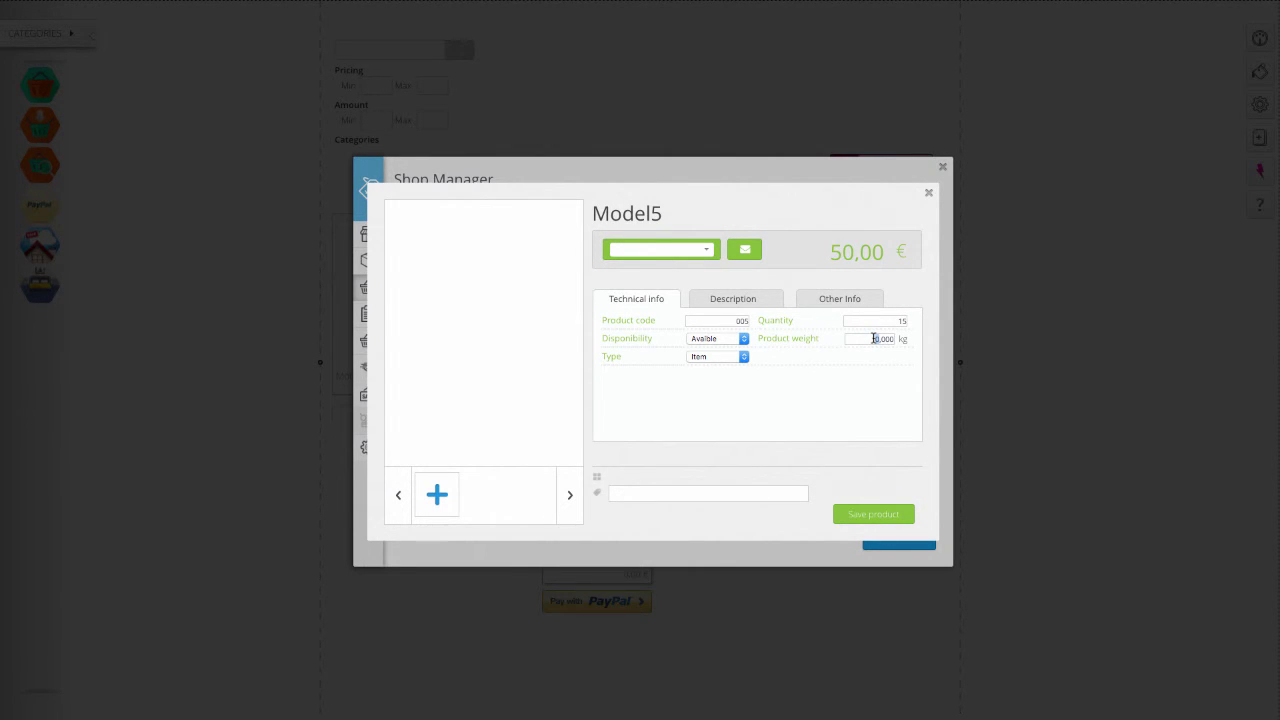
Write Model5's lorem ipsum description, keeping English as the language.
{"action": "left_click", "coordinate": [750, 299]}
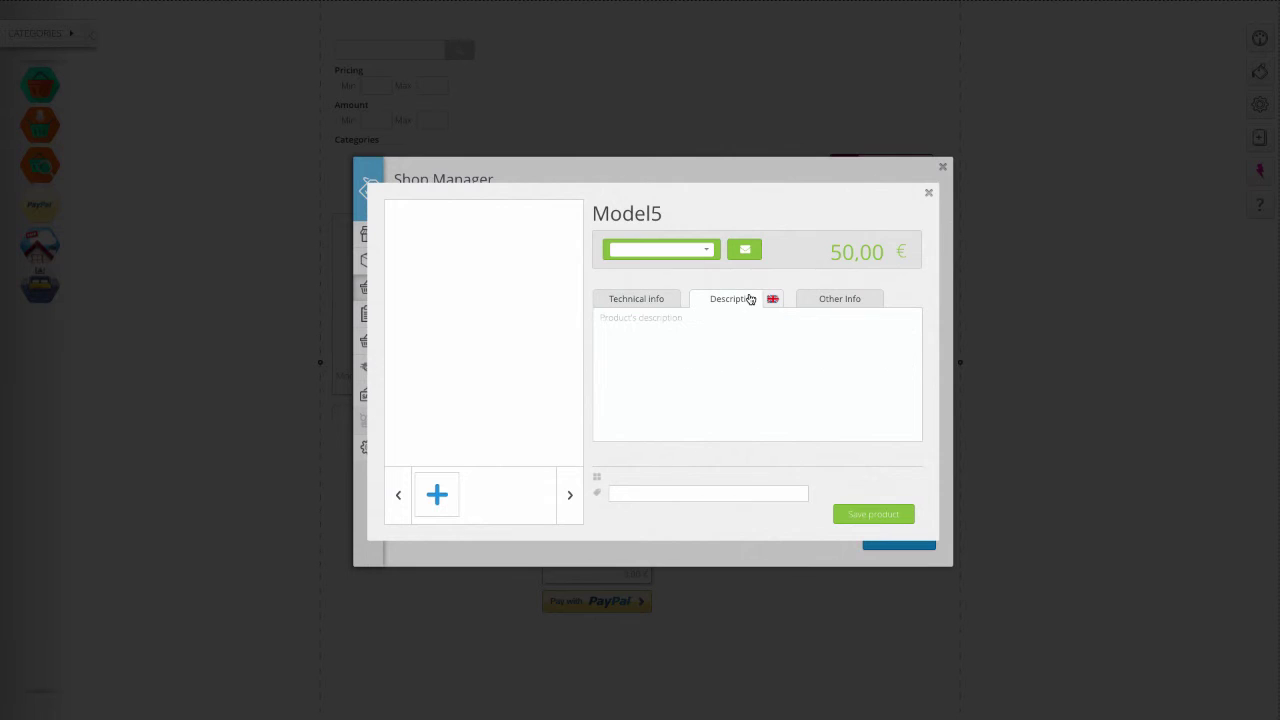
{"action": "type", "text": "I"}
{"action": "left_click", "coordinate": [772, 299]}
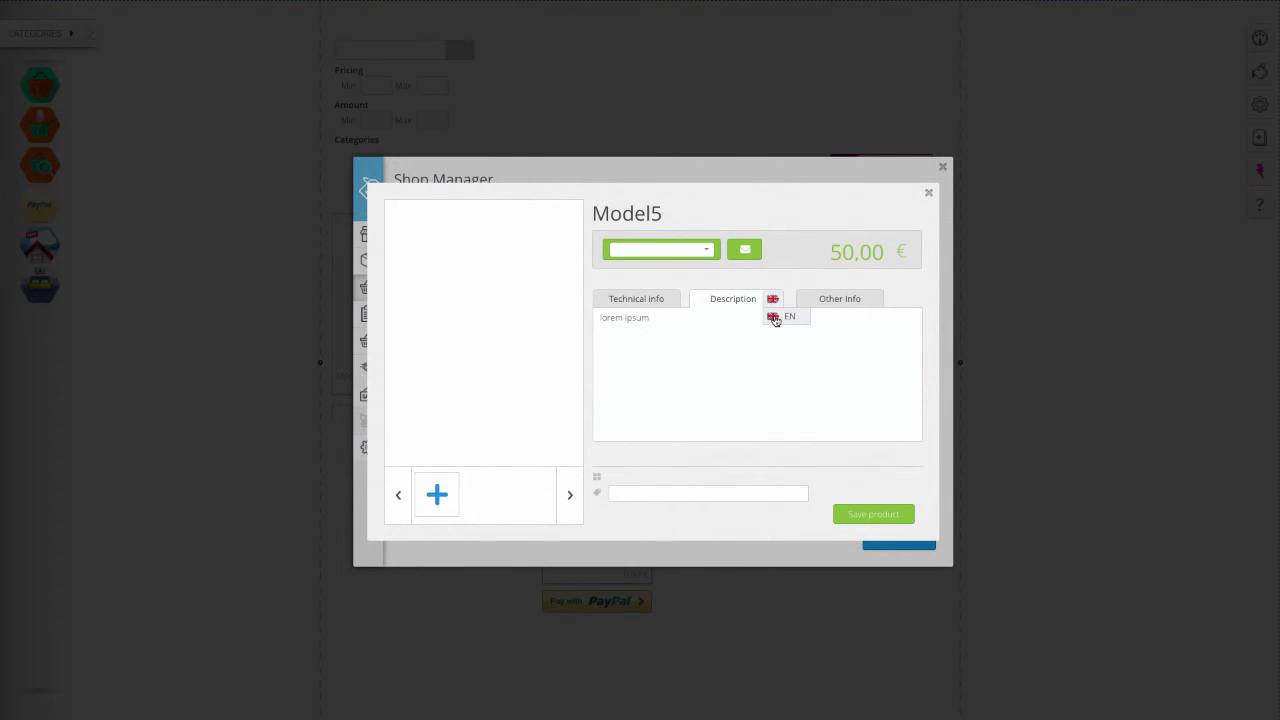
{"action": "left_click", "coordinate": [774, 316]}
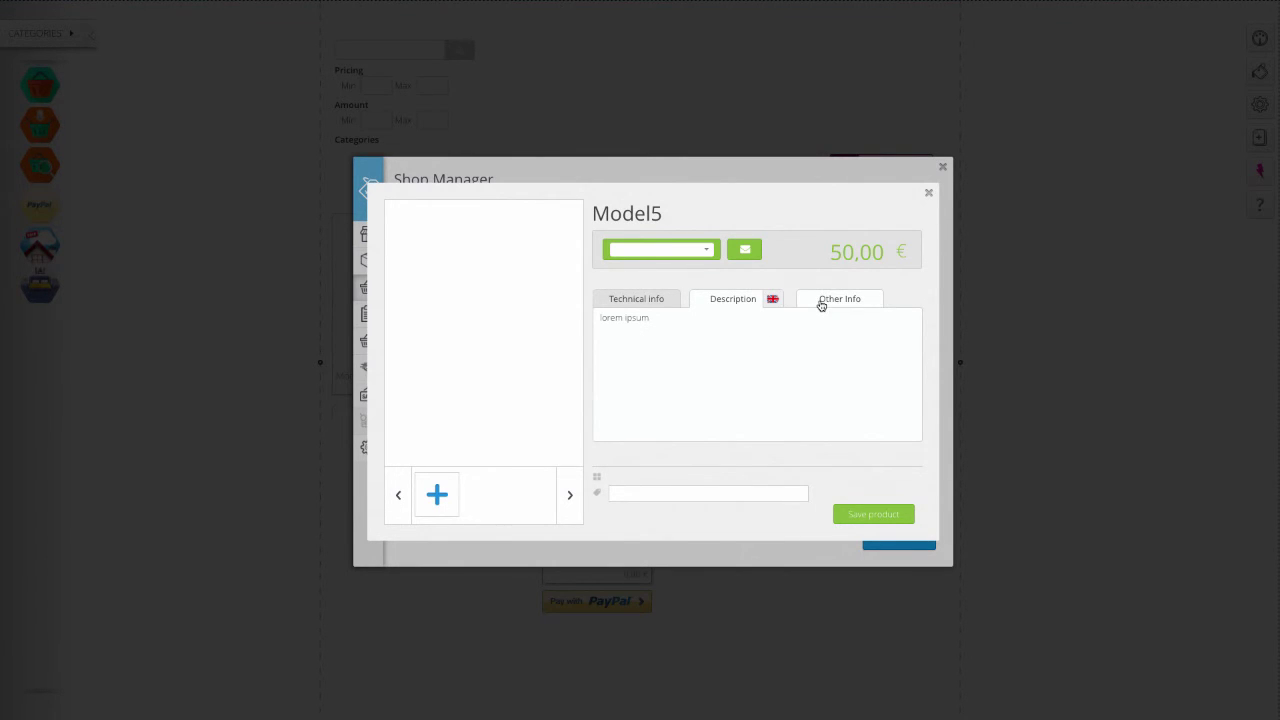
Add Taglia/Size variants XL, L and S to Model5, each with 15 units at 50,00.
{"action": "left_click", "coordinate": [821, 305]}
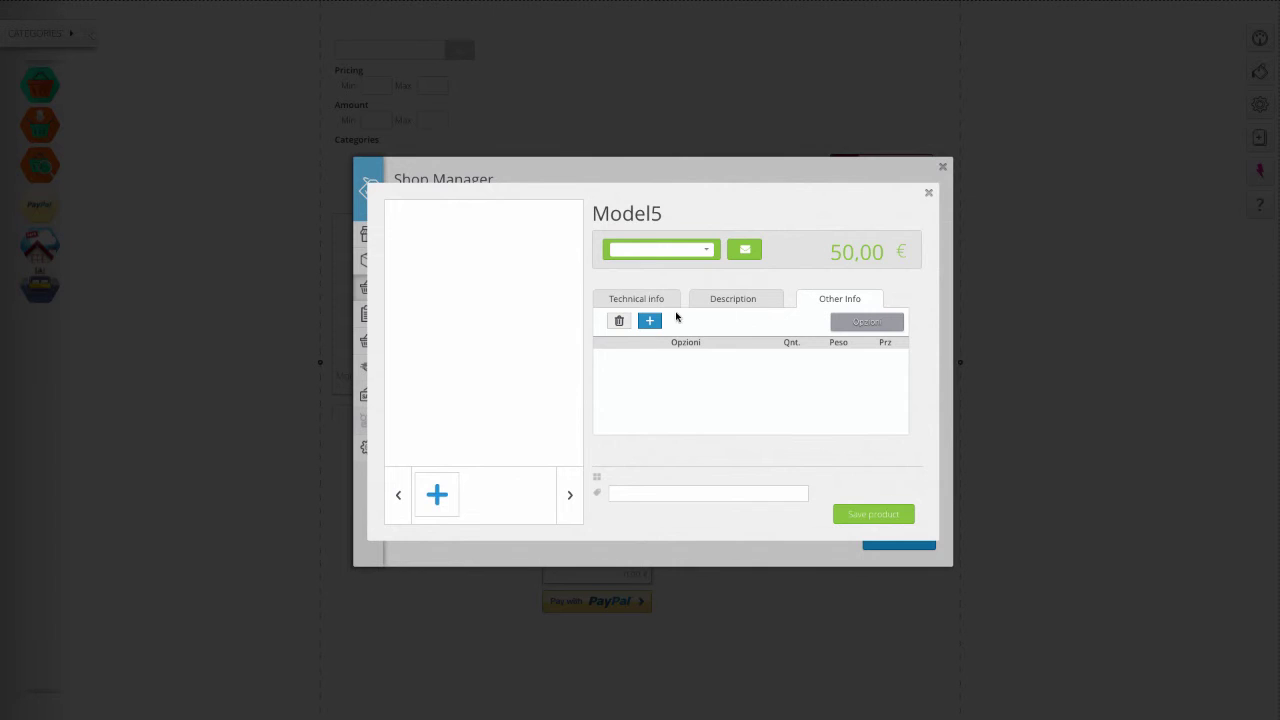
{"action": "left_click", "coordinate": [651, 321]}
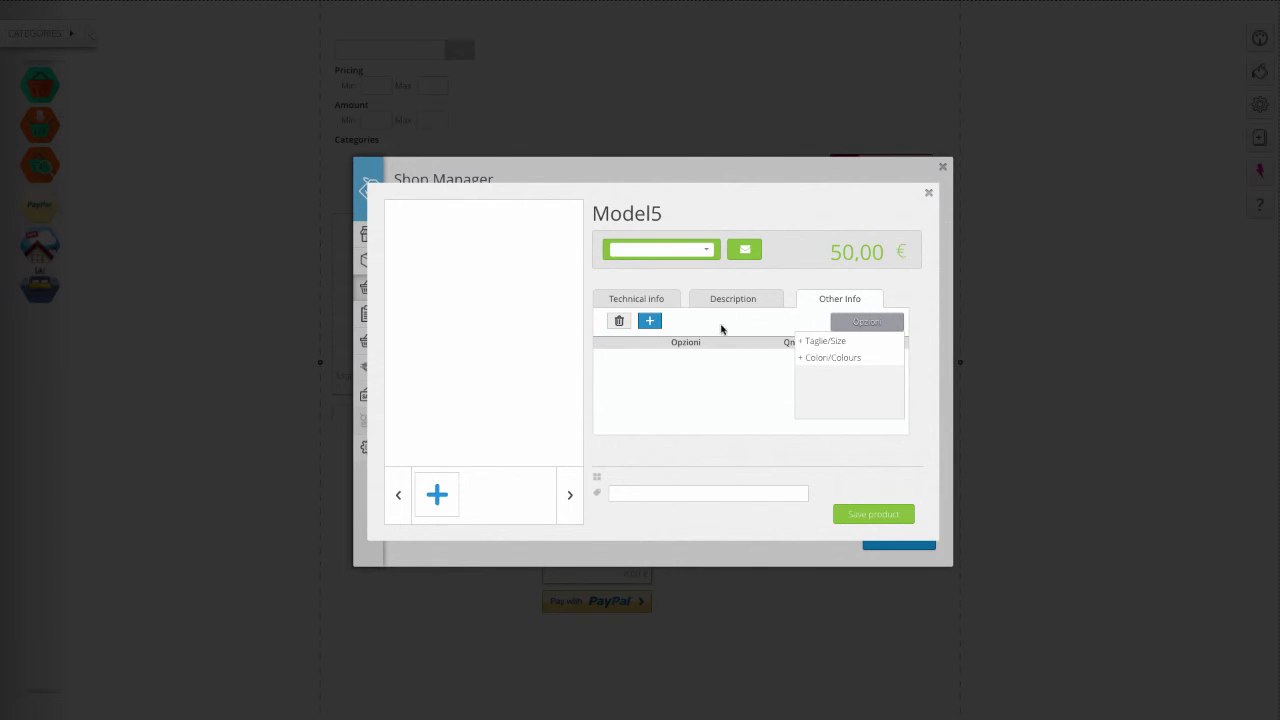
{"action": "left_click", "coordinate": [815, 346]}
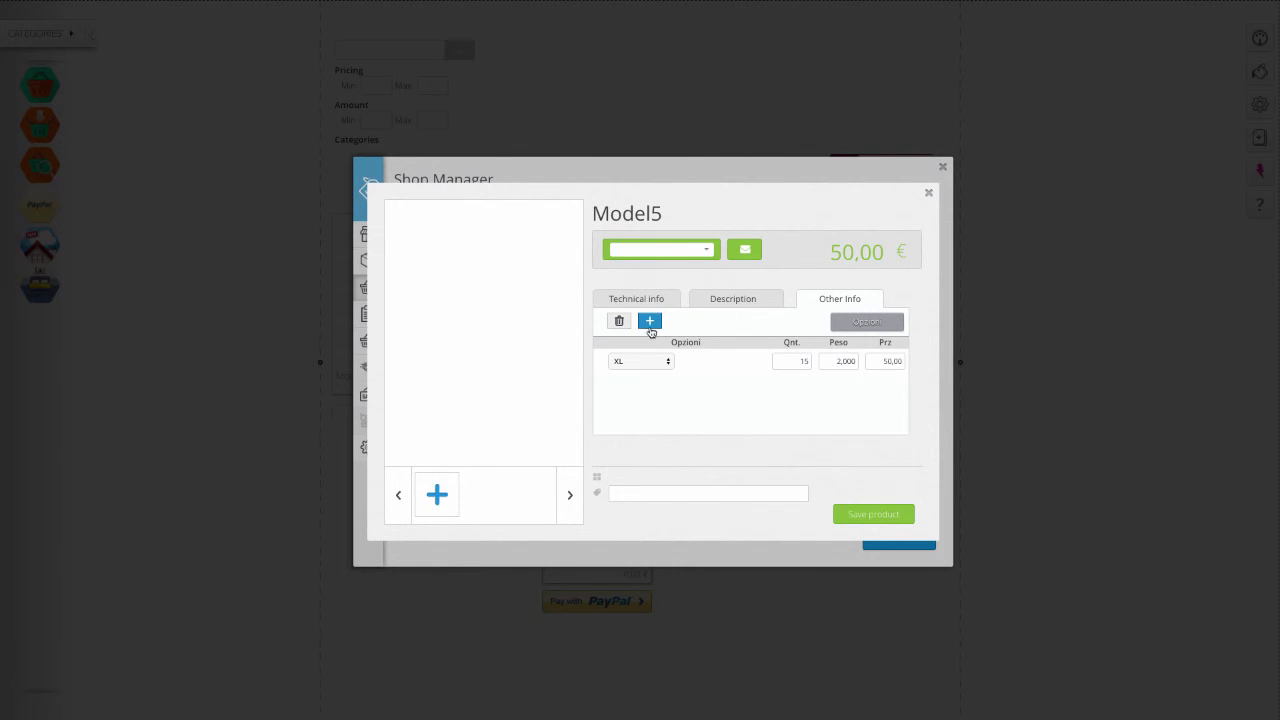
{"action": "left_click", "coordinate": [650, 323]}
{"action": "left_click", "coordinate": [650, 323]}
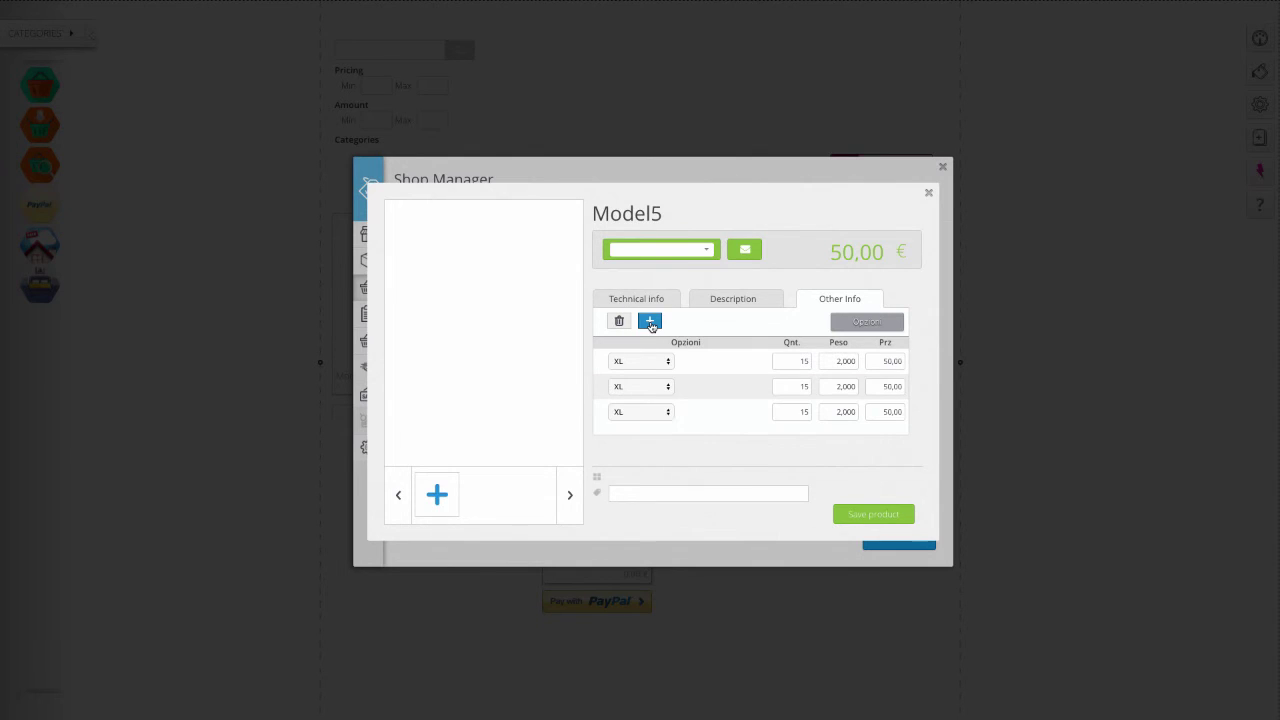
{"action": "left_click", "coordinate": [651, 386]}
{"action": "left_click", "coordinate": [646, 397]}
{"action": "left_click", "coordinate": [649, 413]}
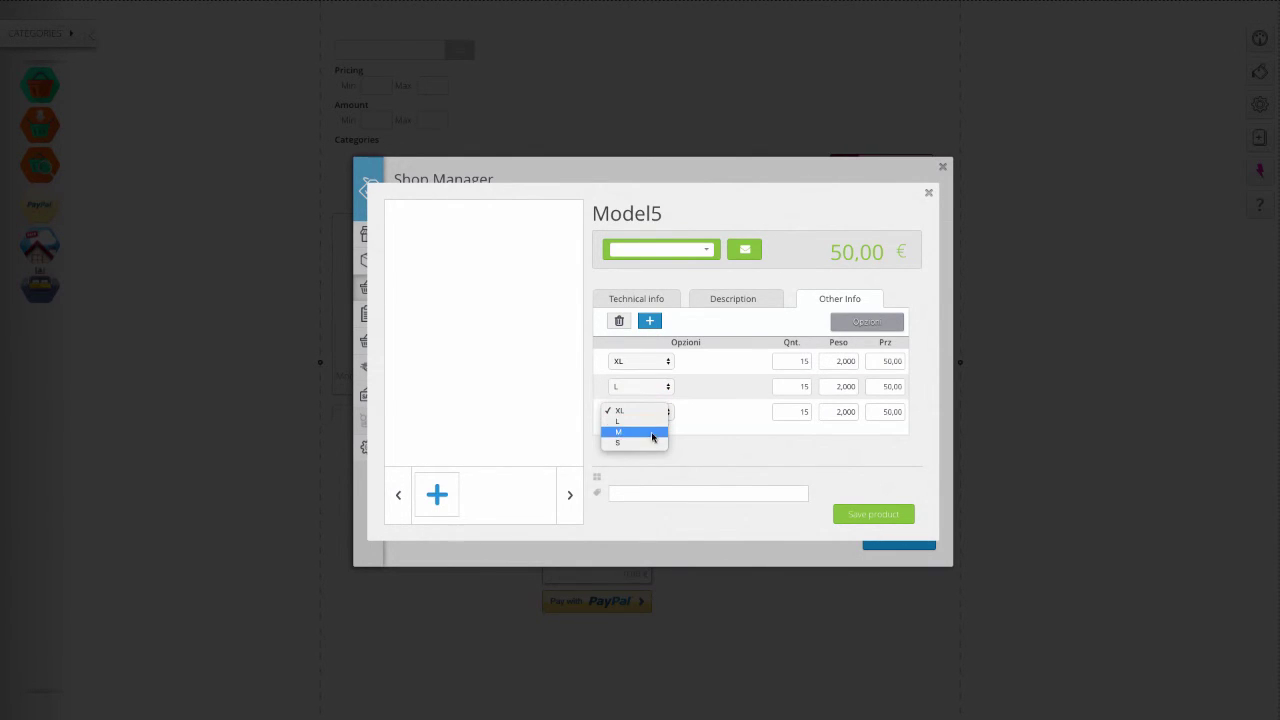
{"action": "left_click", "coordinate": [650, 443]}
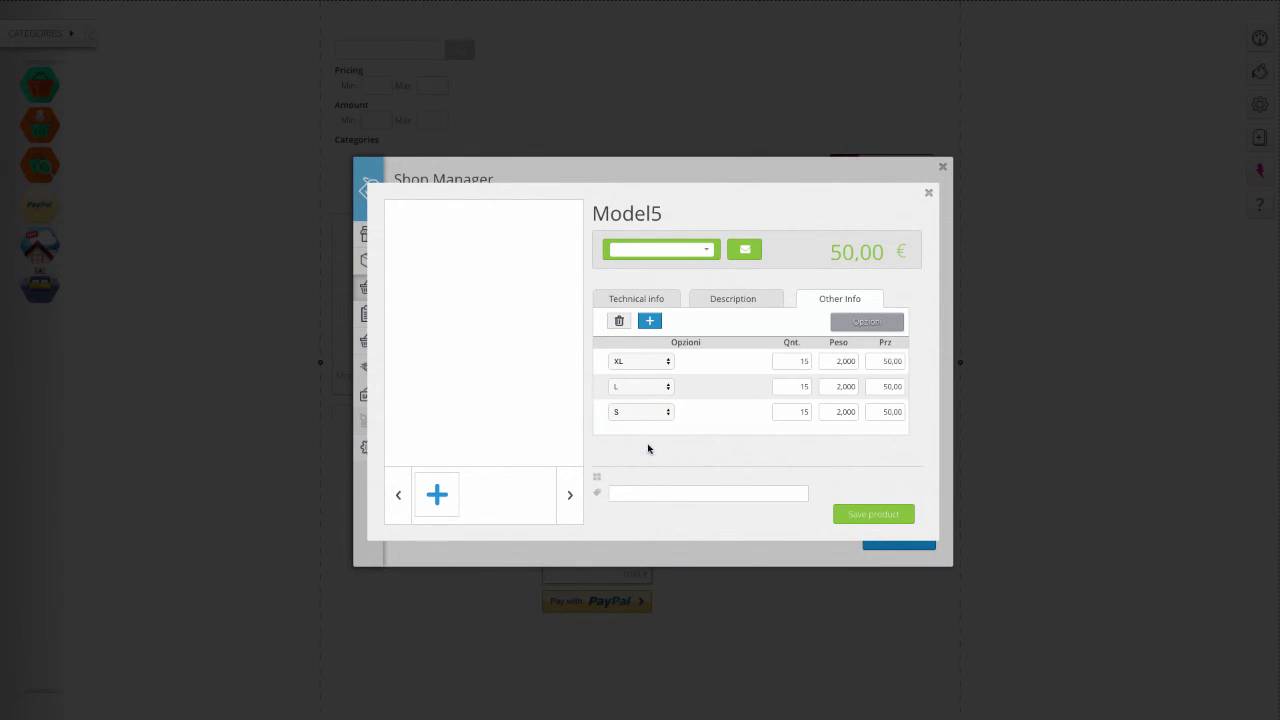
{"action": "left_click", "coordinate": [597, 479]}
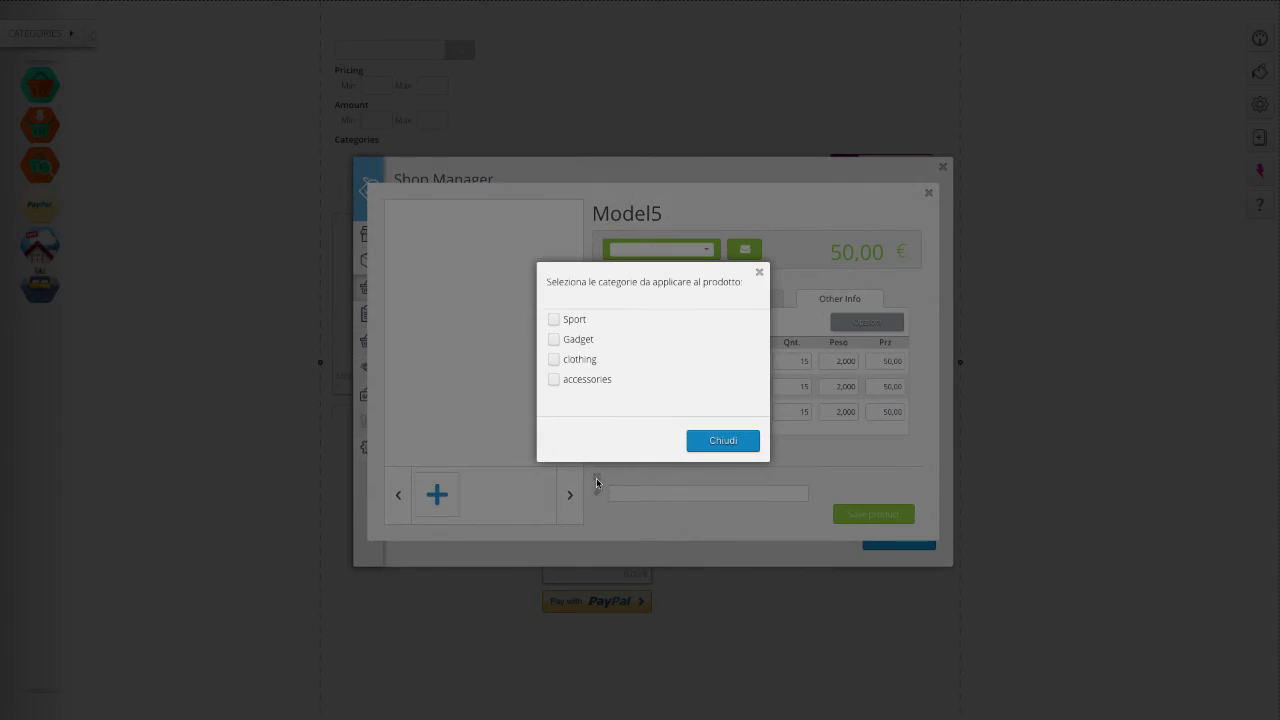
Assign Model5 to the clothing category.
{"action": "left_click", "coordinate": [555, 362]}
{"action": "left_click", "coordinate": [555, 362]}
{"action": "left_click", "coordinate": [744, 449]}
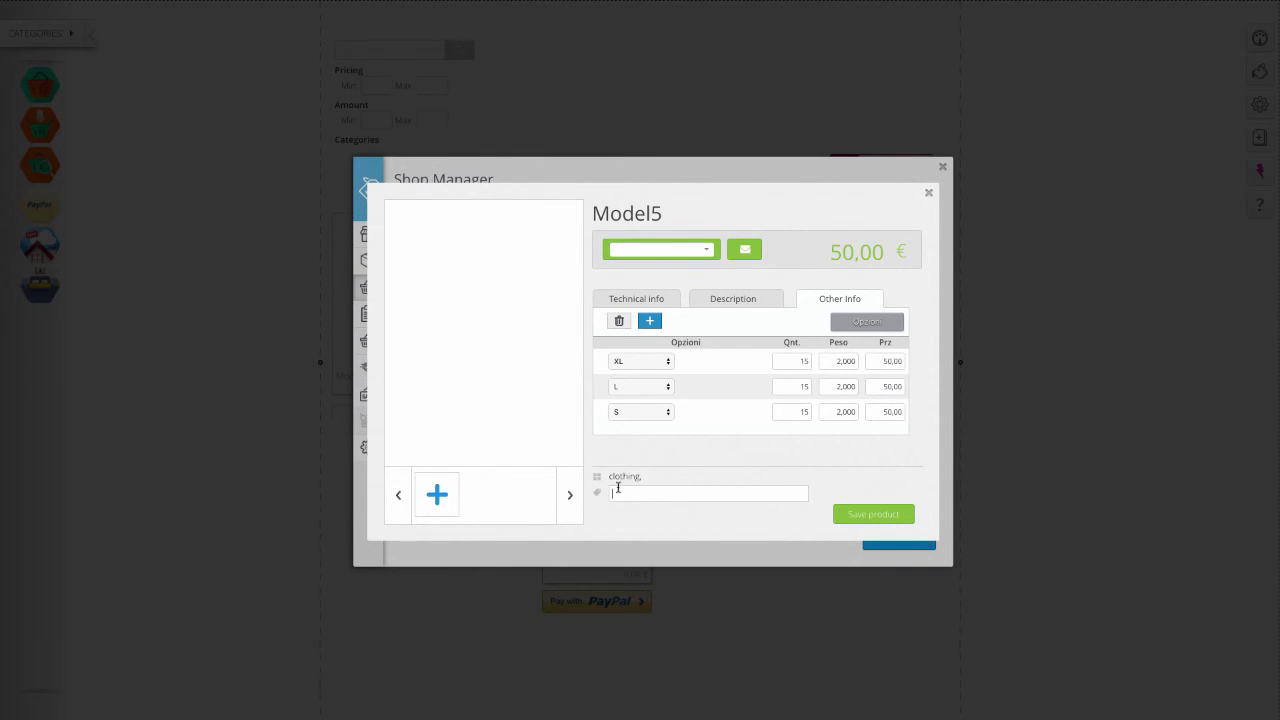
Attach the scarpe_01.jpg photo as the product image.
{"action": "left_click", "coordinate": [440, 487]}
{"action": "left_click", "coordinate": [327, 80]}
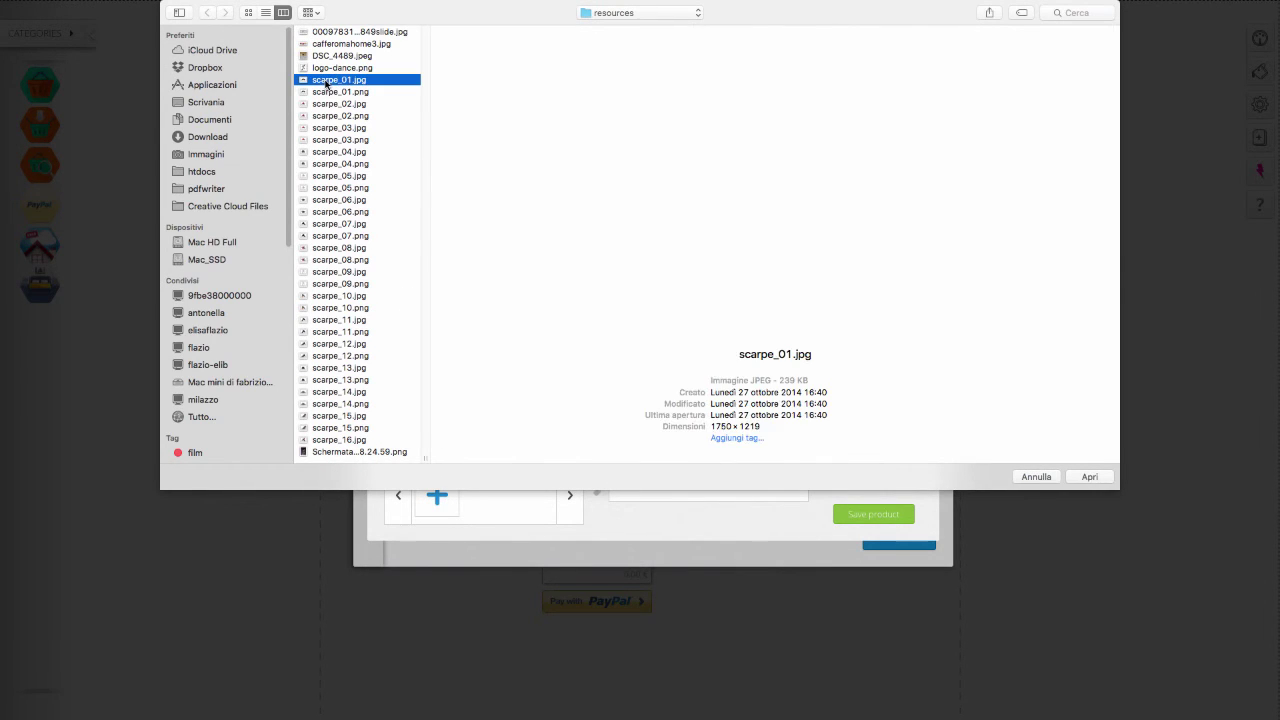
{"action": "left_click", "coordinate": [1079, 476]}
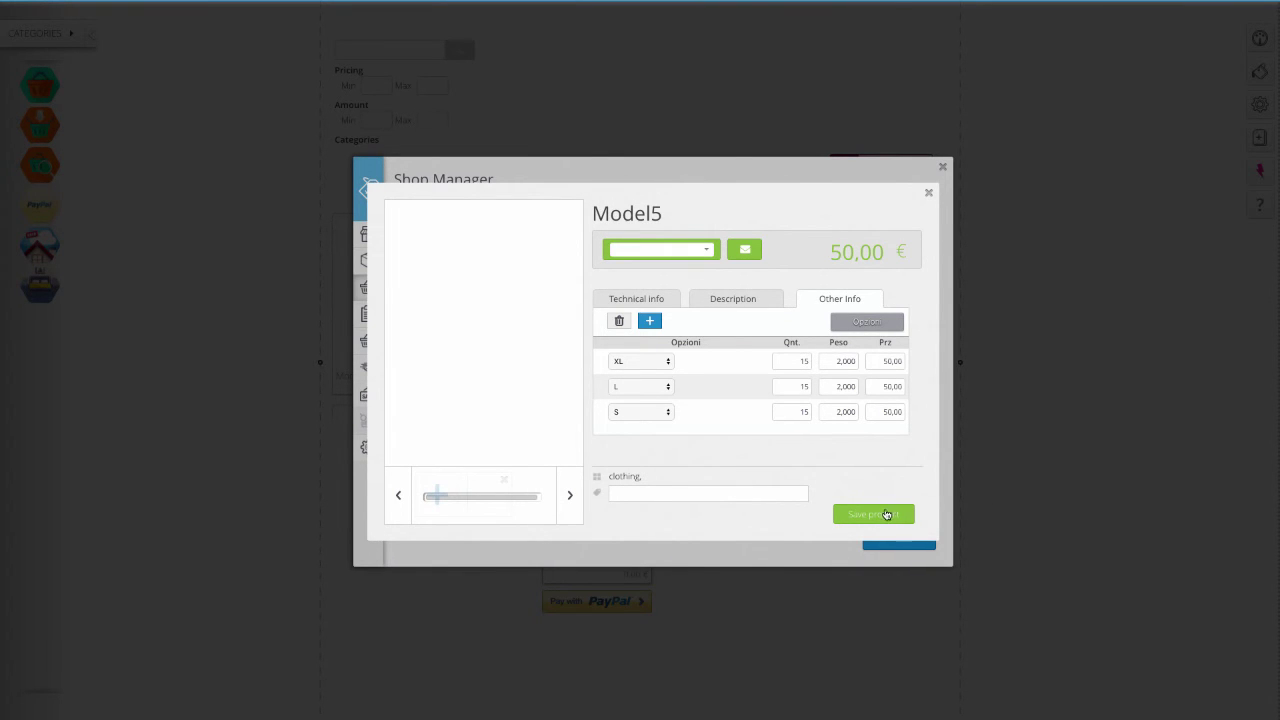
Save Model5 to the product list, then ask to remove it via its trash icon.
{"action": "left_click", "coordinate": [880, 516]}
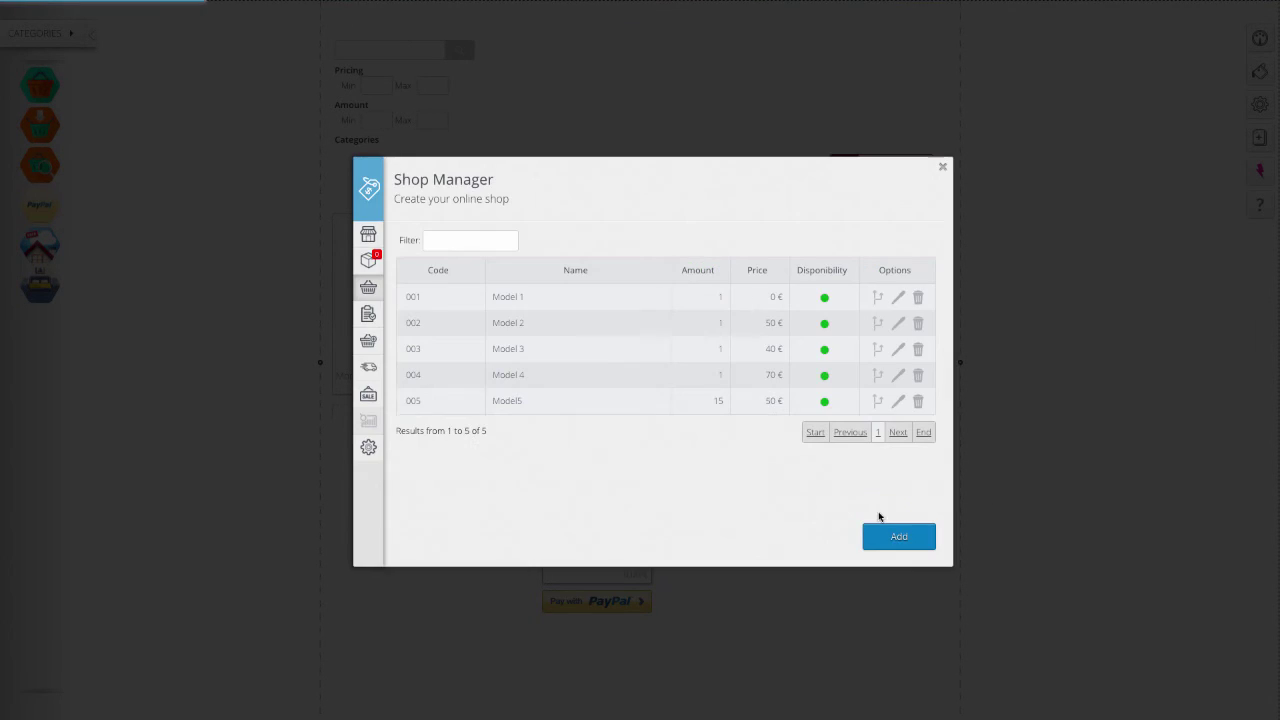
{"action": "left_click", "coordinate": [919, 402]}
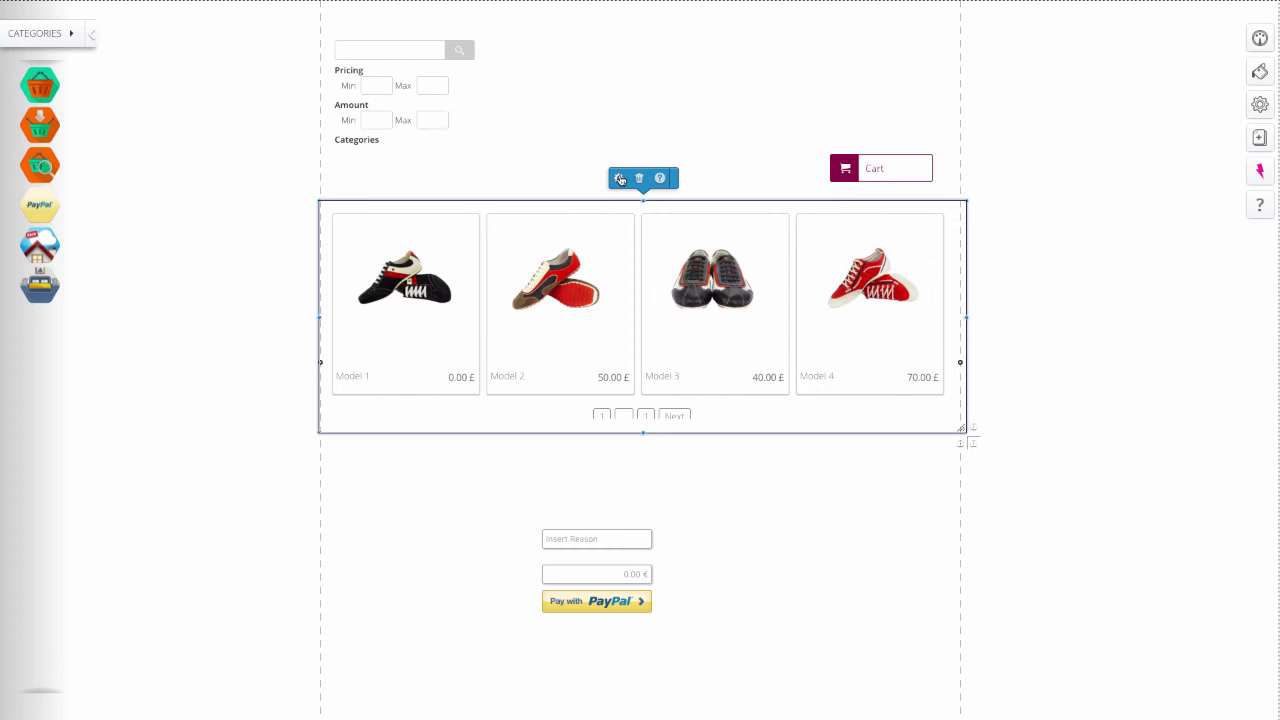
In the grid's Filter results, leave category unset, toggle Only Available off, and show 3 products.
{"action": "left_click", "coordinate": [620, 179]}
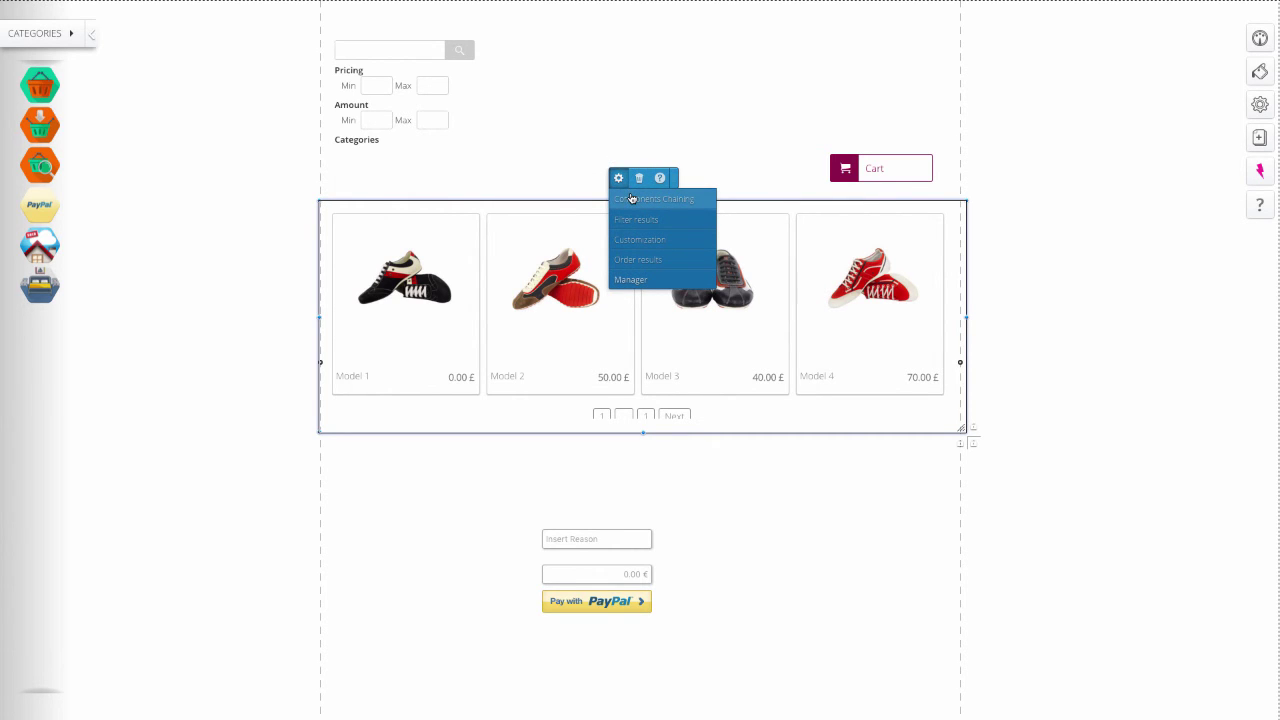
{"action": "mouse_move", "coordinate": [632, 198]}
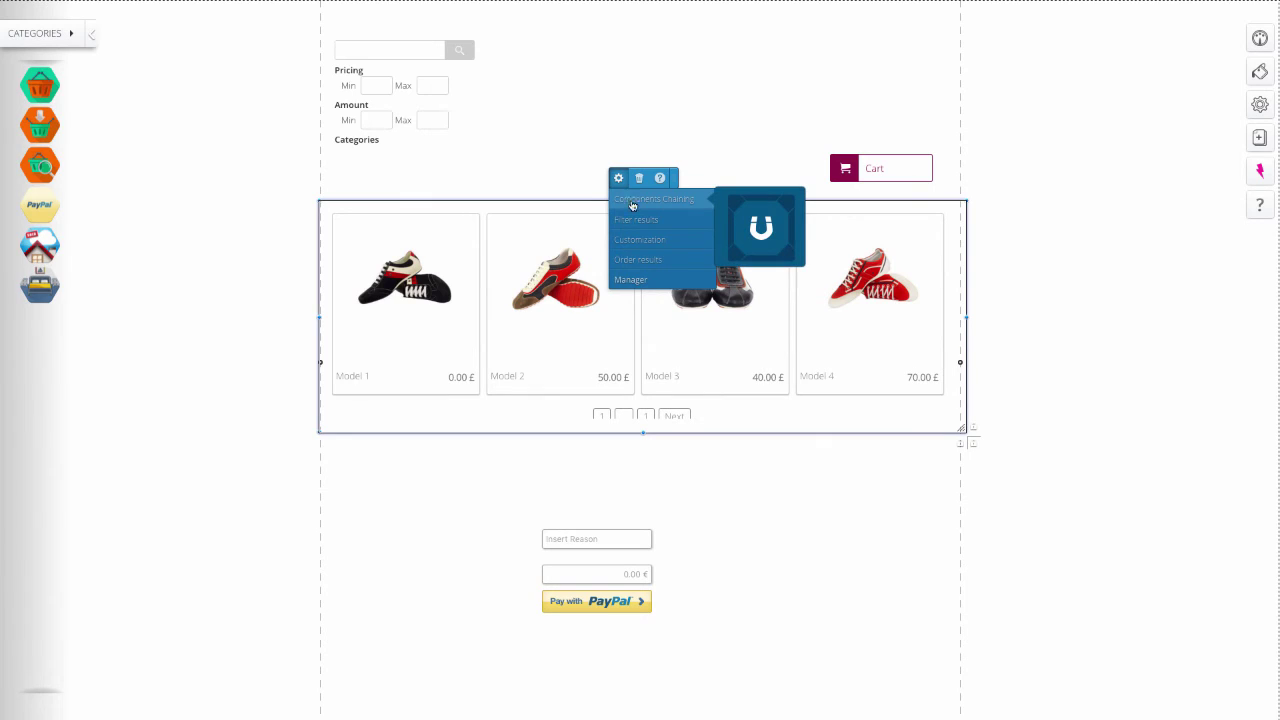
{"action": "mouse_move", "coordinate": [637, 221]}
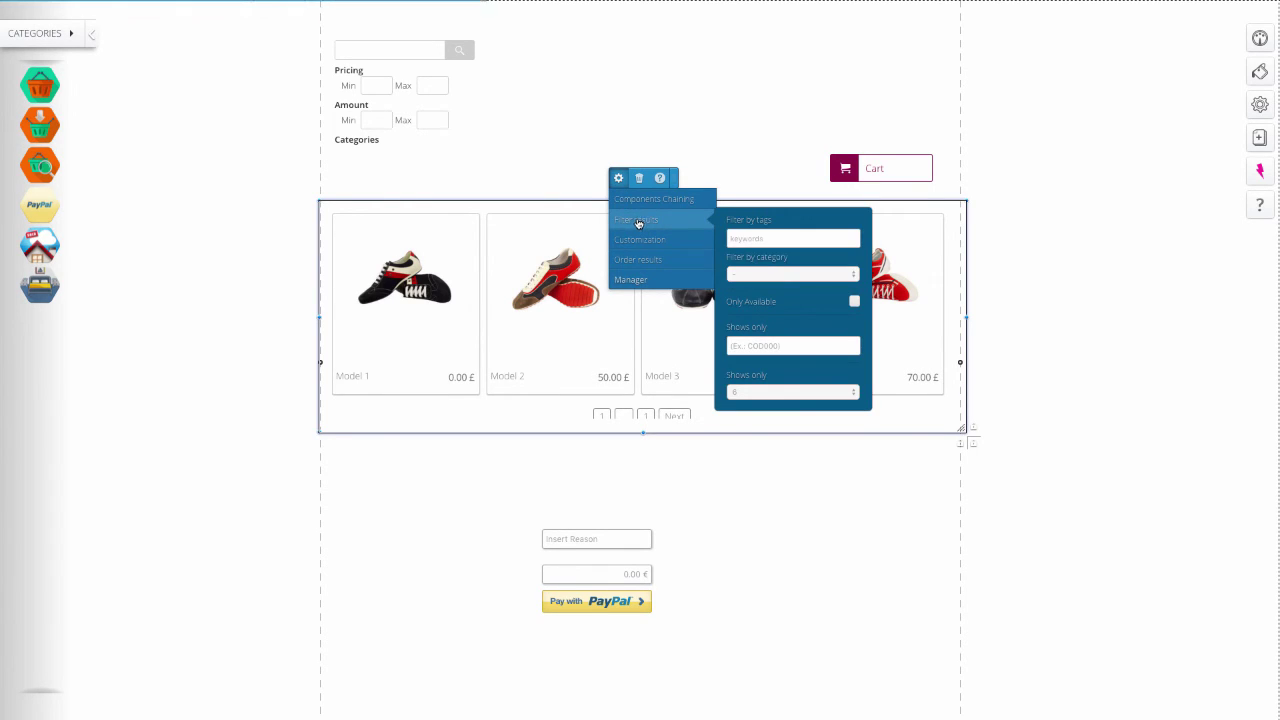
{"action": "left_click", "coordinate": [761, 236]}
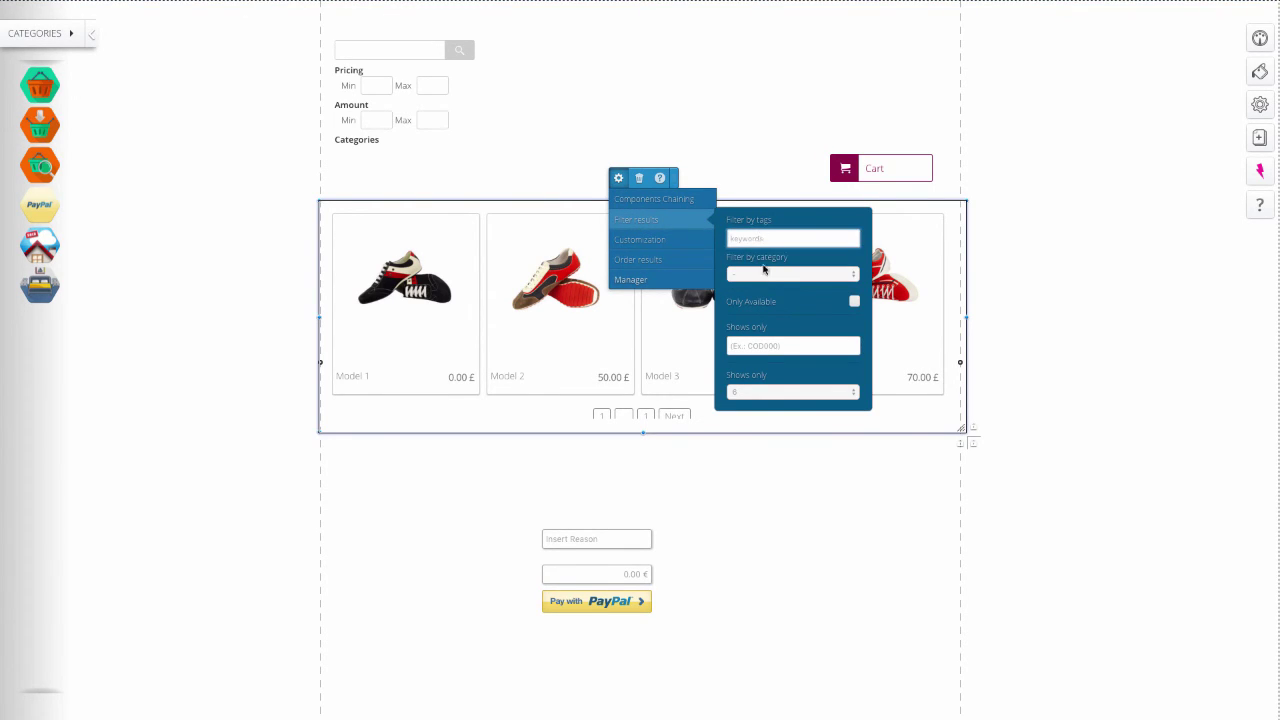
{"action": "left_click", "coordinate": [764, 273]}
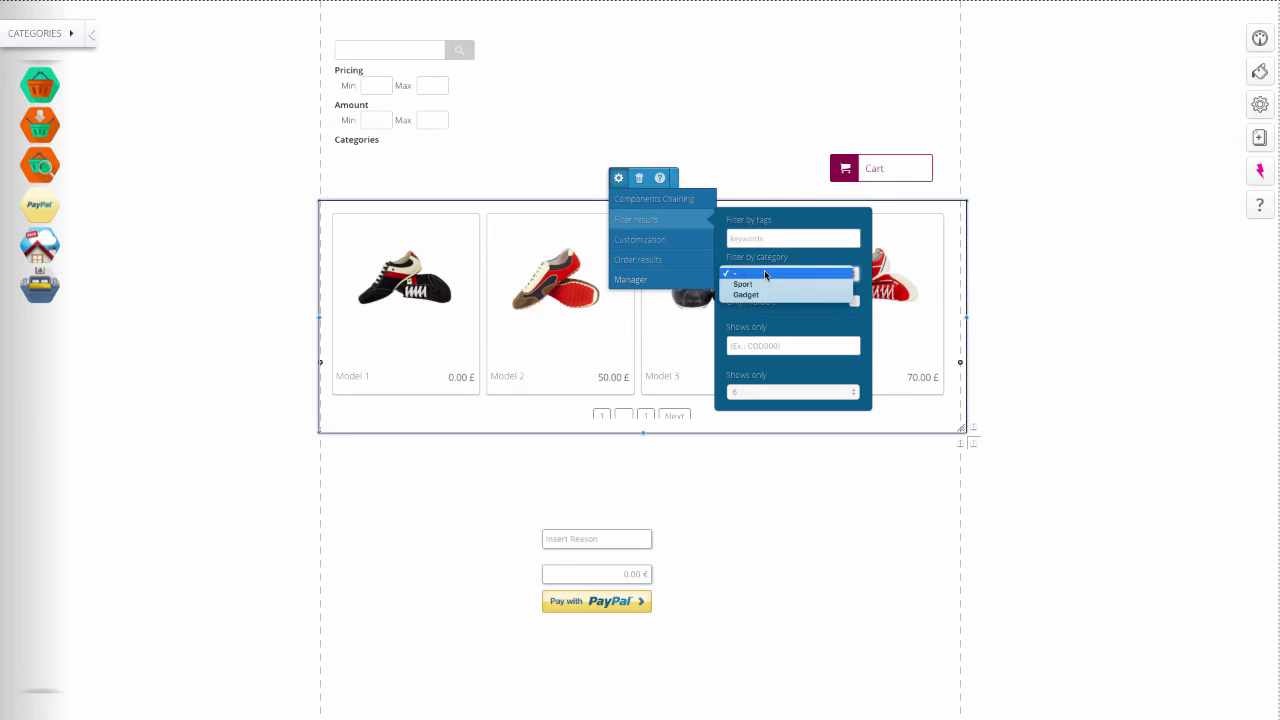
{"action": "left_click", "coordinate": [830, 316]}
{"action": "left_click", "coordinate": [852, 302]}
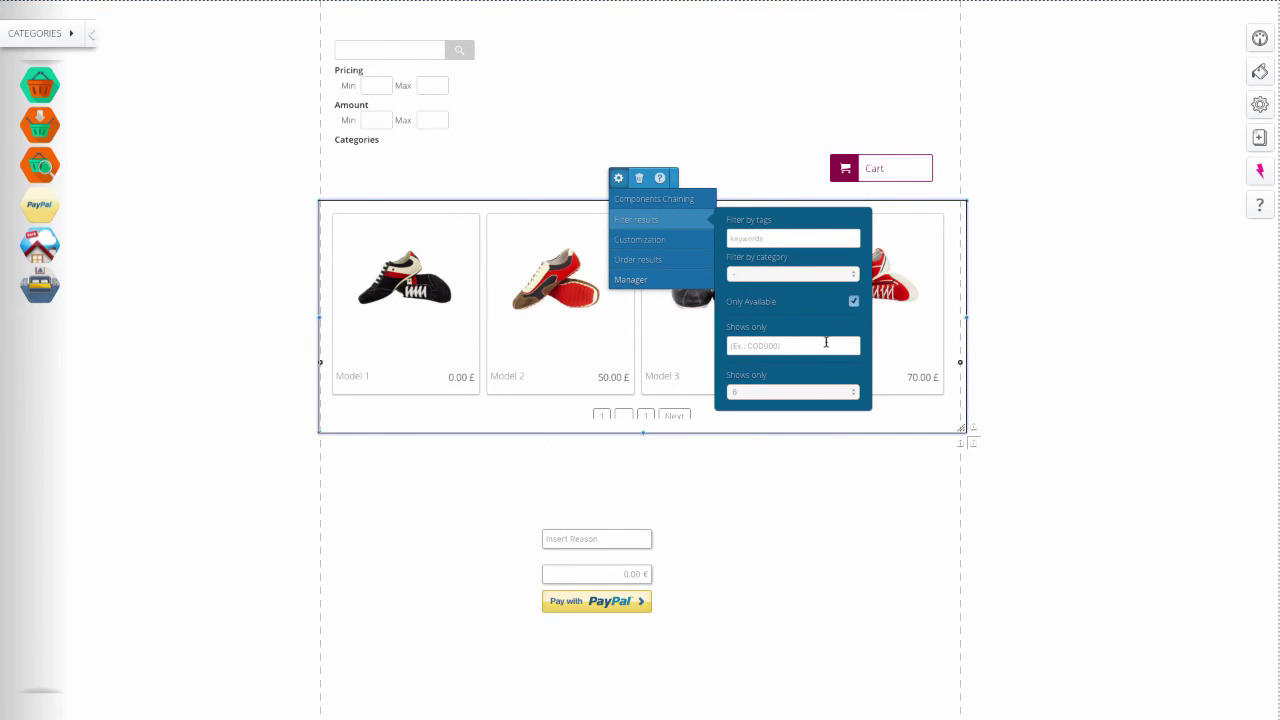
{"action": "left_click", "coordinate": [853, 302]}
{"action": "left_click", "coordinate": [834, 348]}
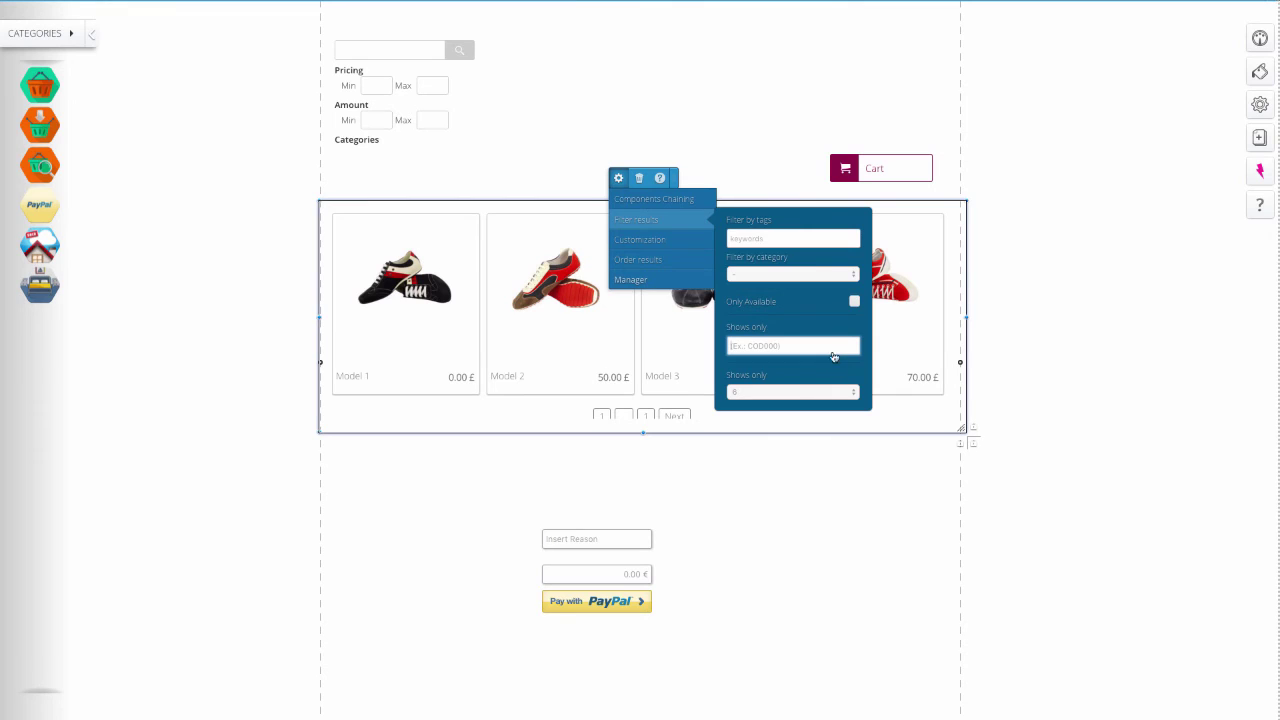
{"action": "left_click", "coordinate": [840, 396]}
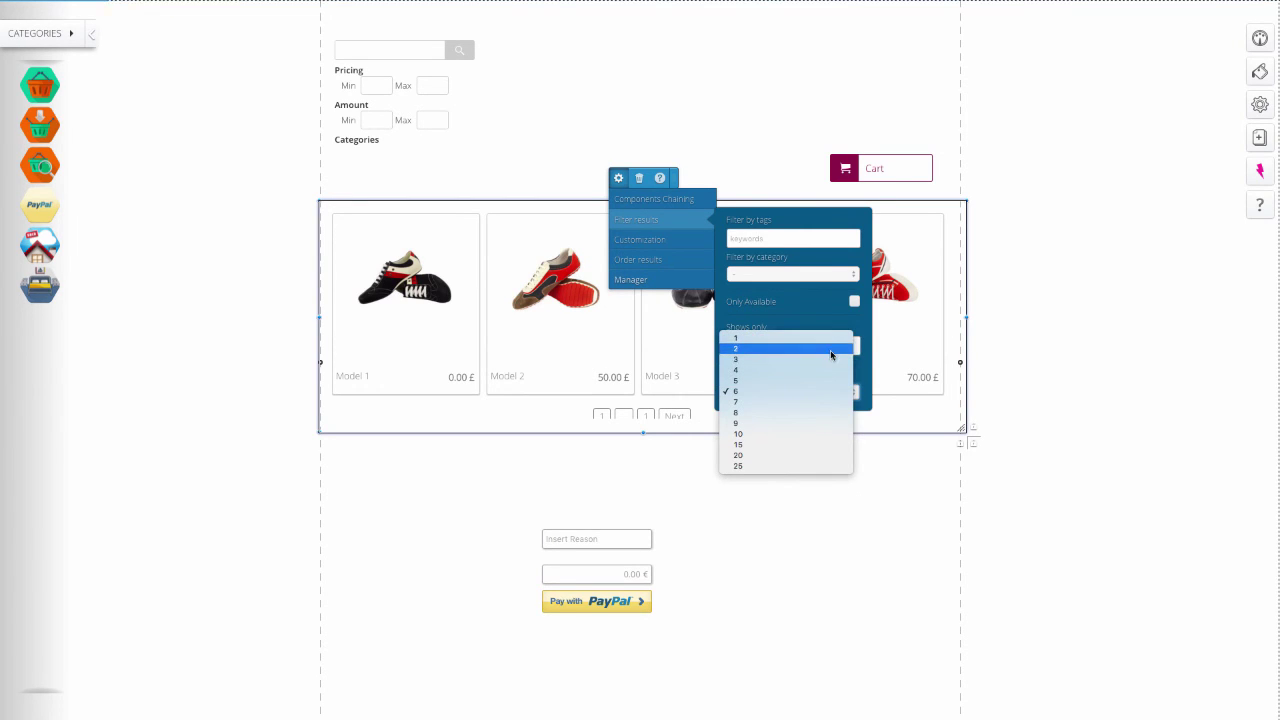
{"action": "left_click", "coordinate": [830, 360]}
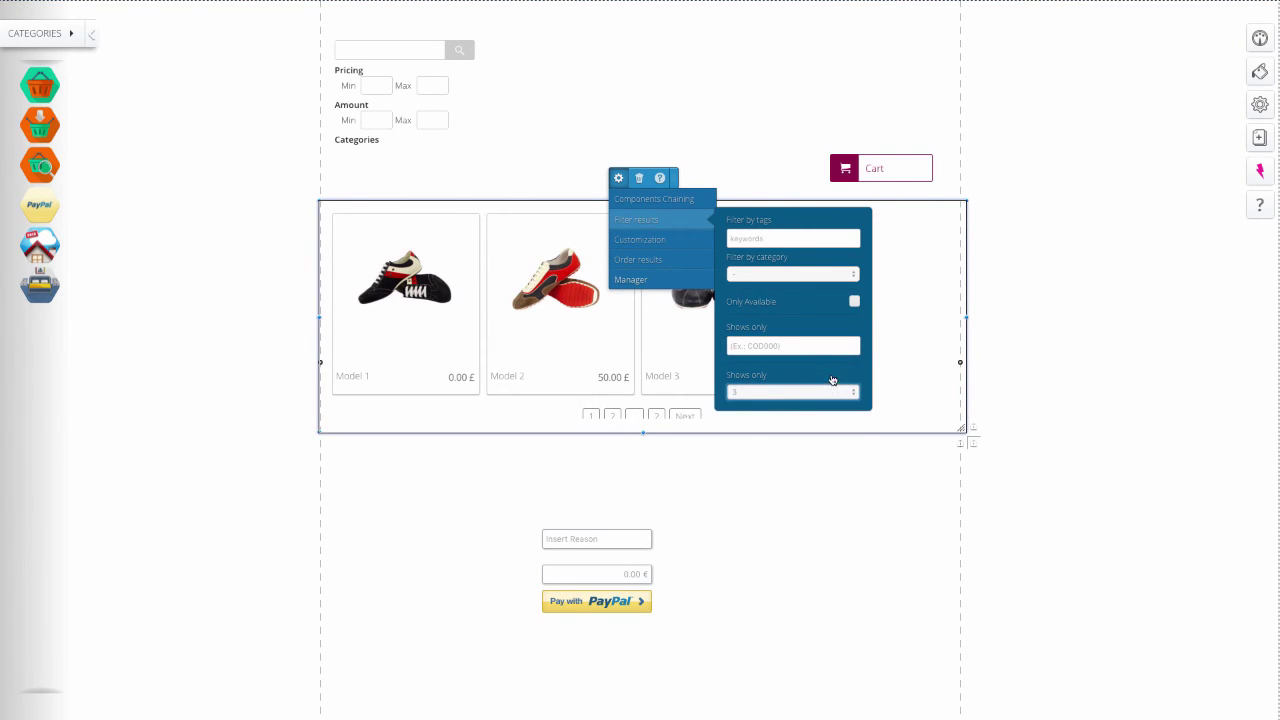
Review the grid's Customization settings, then bring up the Order results sort options.
{"action": "left_click", "coordinate": [684, 247]}
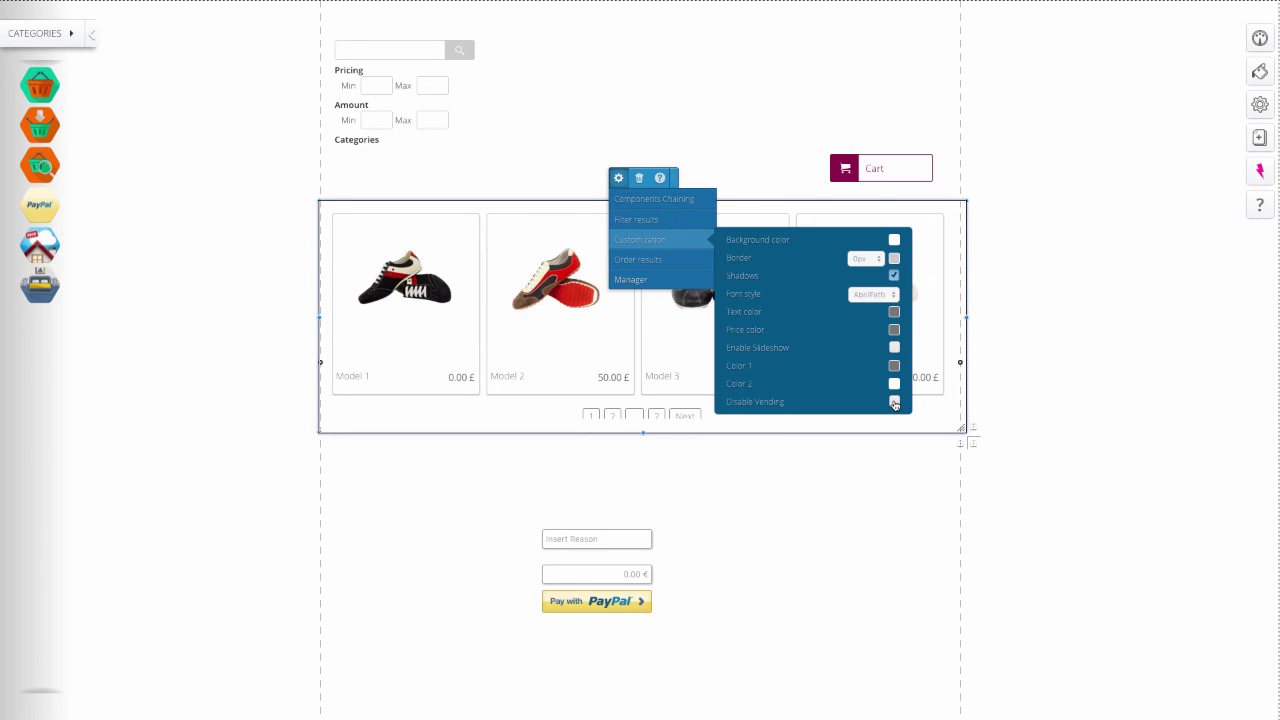
{"action": "left_click", "coordinate": [704, 263]}
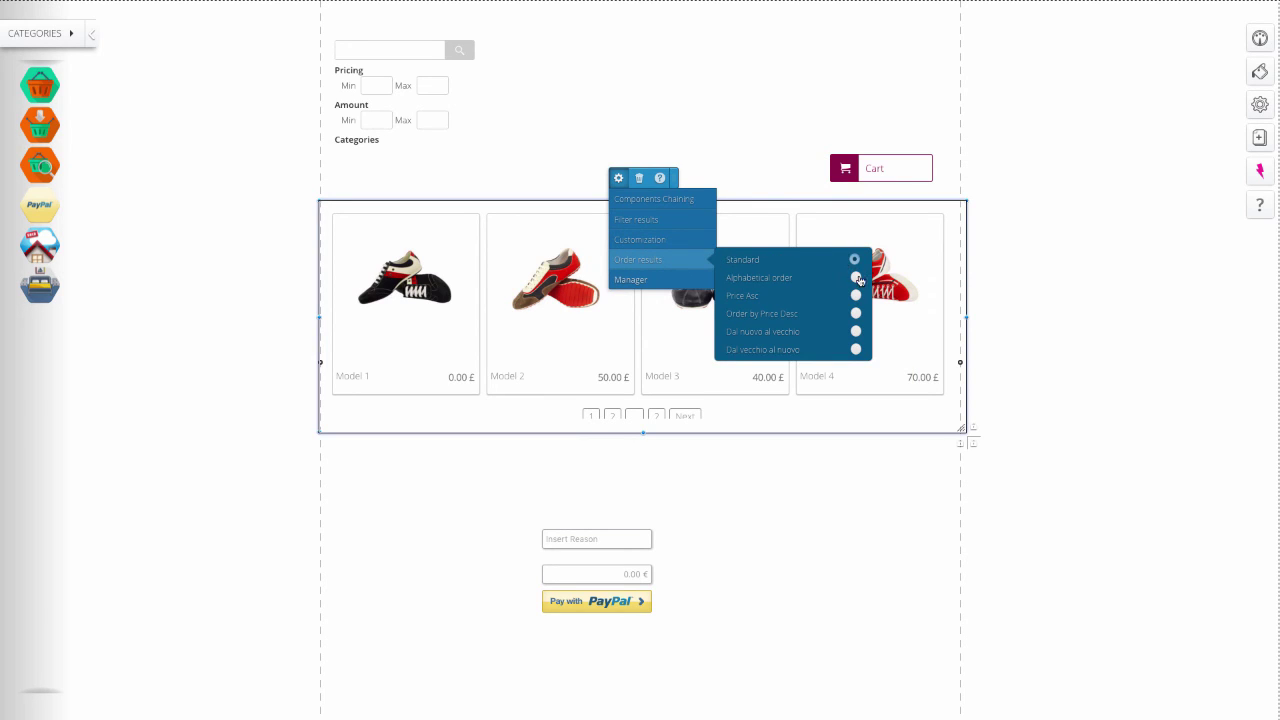